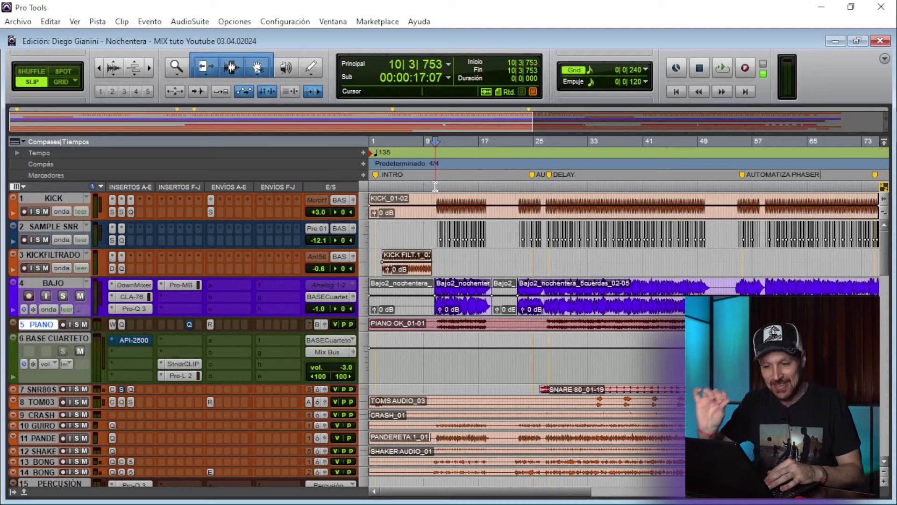
Play the full mix from bar 10 to hear the section after the intro
{"action": "key", "text": "space"}
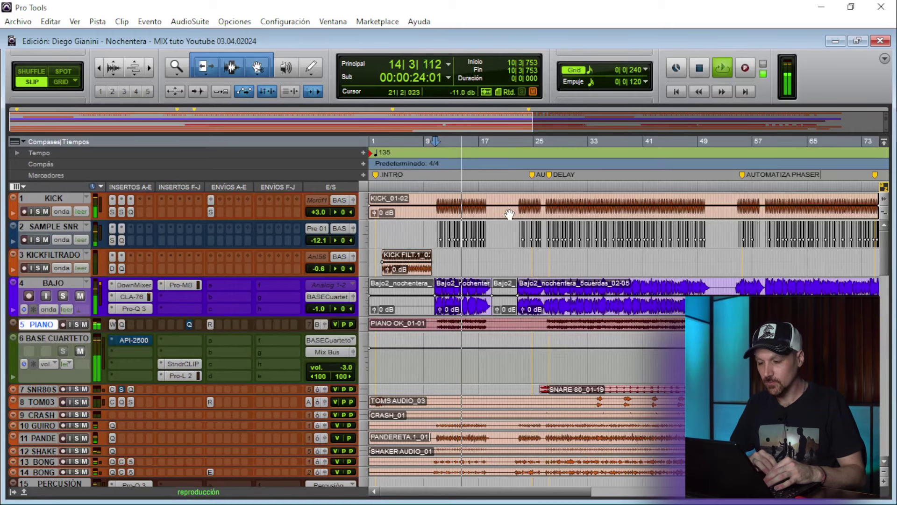
{"action": "scroll", "coordinate": [510, 215], "scroll_direction": "right", "scroll_amount": 5}
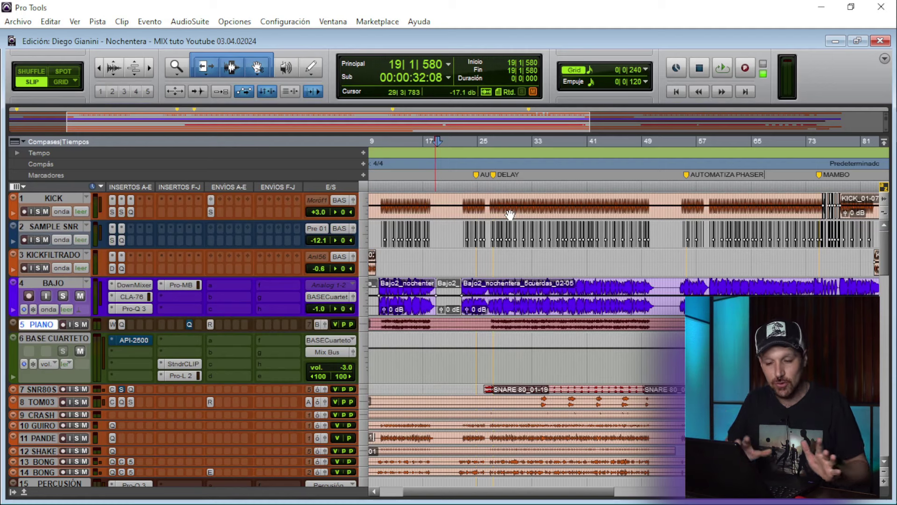
Solo the BAJO and PIANO tracks and play the song from around bar 30
{"action": "left_click", "coordinate": [63, 295]}
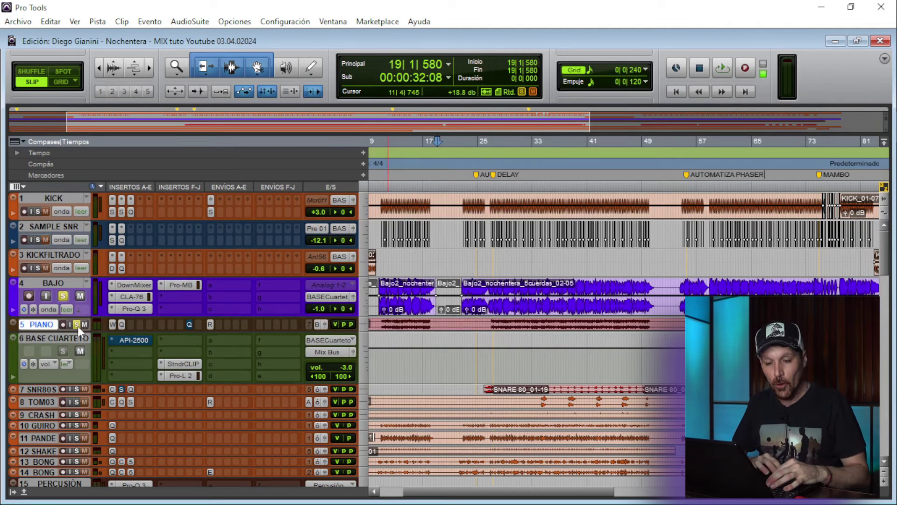
{"action": "left_click", "coordinate": [493, 196]}
{"action": "scroll", "coordinate": [553, 238], "scroll_direction": "down", "scroll_amount": 10}
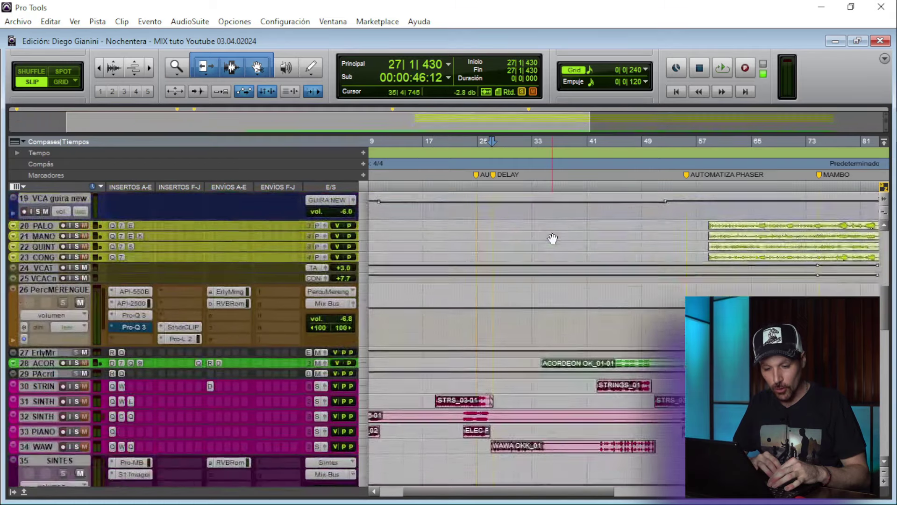
{"action": "scroll", "coordinate": [553, 238], "scroll_direction": "down", "scroll_amount": 10}
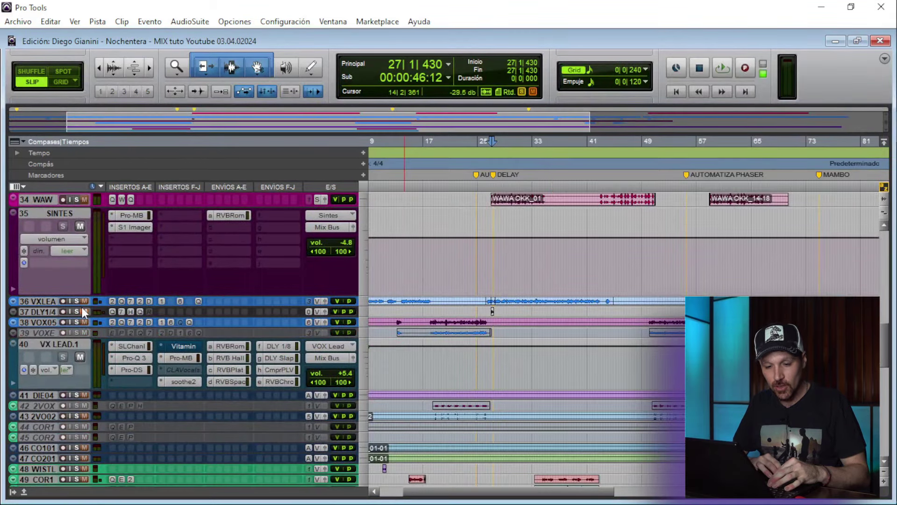
{"action": "scroll", "coordinate": [538, 199], "scroll_direction": "up", "scroll_amount": 15}
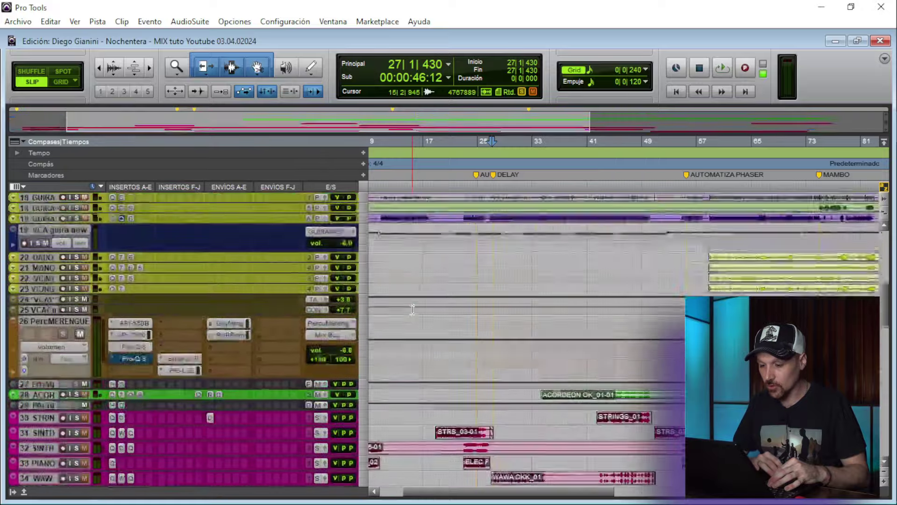
{"action": "left_click", "coordinate": [516, 187]}
{"action": "scroll", "coordinate": [528, 269], "scroll_direction": "up", "scroll_amount": 5}
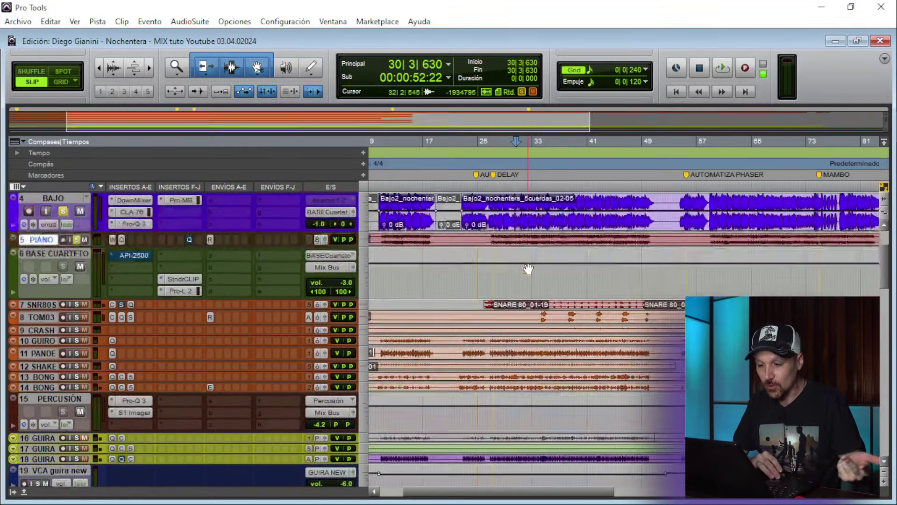
{"action": "key", "text": "space"}
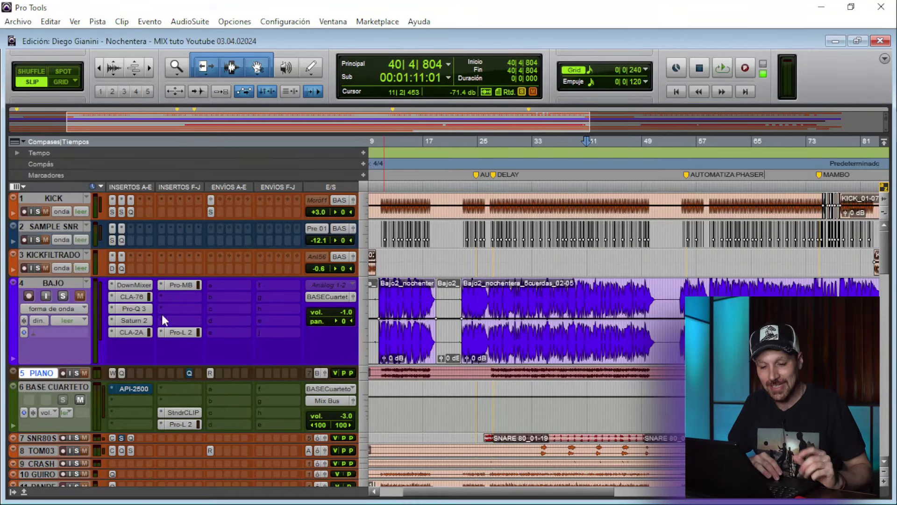
Review the CLA-76 compressor and Pro-Q 3 equalizer settings on the BAJO track
{"action": "left_click", "coordinate": [139, 299]}
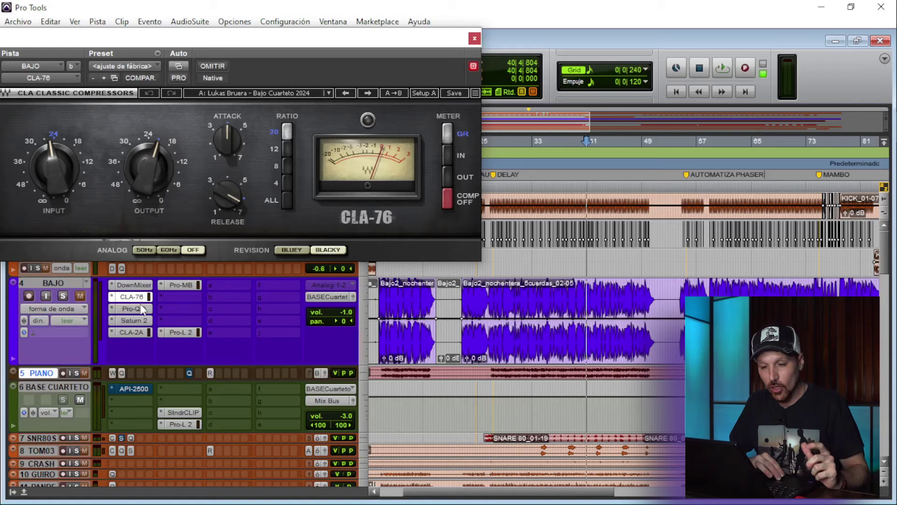
{"action": "left_click", "coordinate": [141, 307]}
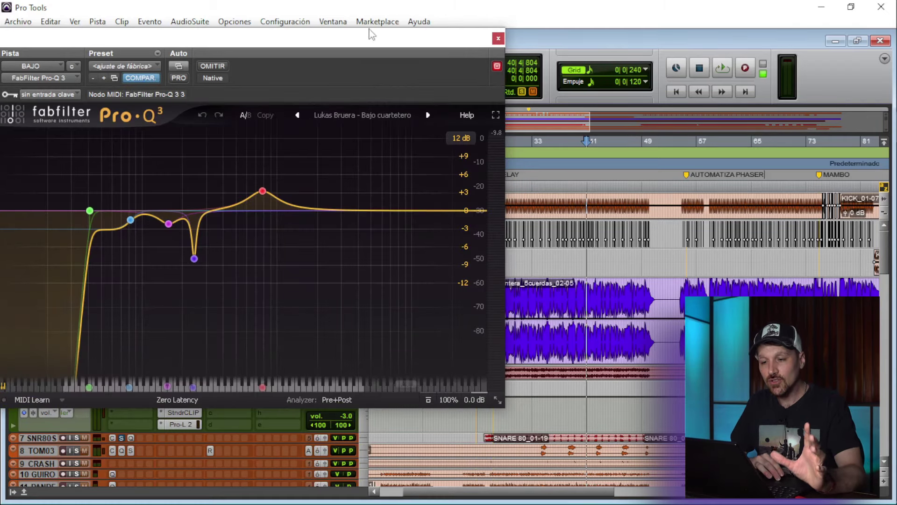
{"action": "left_click", "coordinate": [499, 39]}
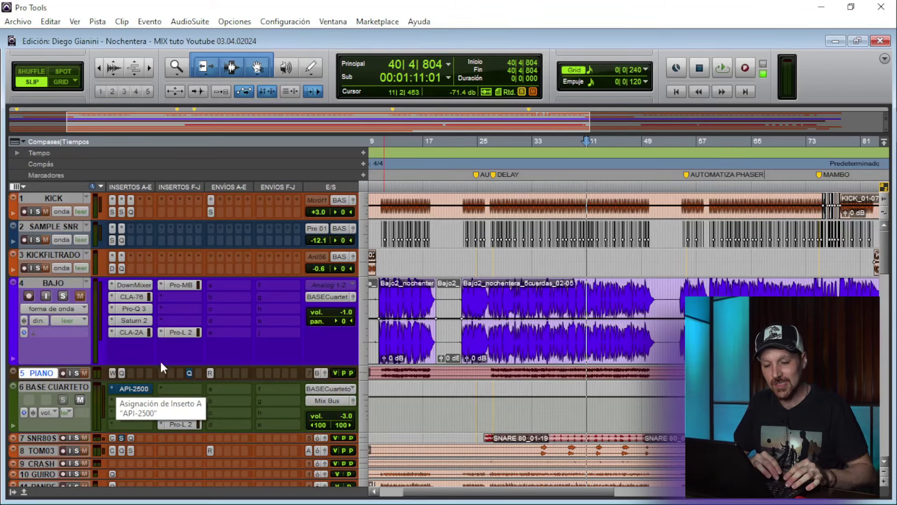
Bypass the Pro-MB, Pro-L 2, CLA-2A, Saturn 2, Pro-Q 3 and CLA-76 inserts on the BAJO track
{"action": "left_click", "coordinate": [186, 286], "text": "ctrl"}
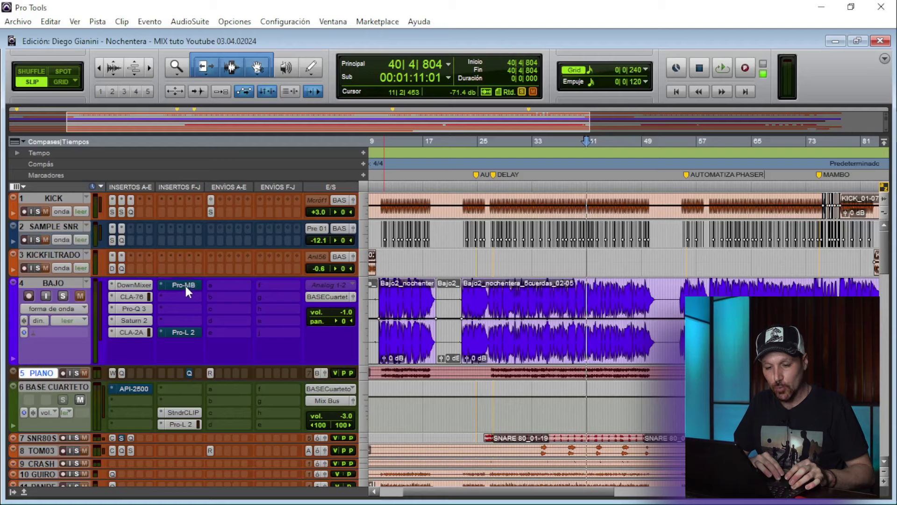
{"action": "left_click", "coordinate": [144, 329], "text": "ctrl"}
{"action": "left_click", "coordinate": [141, 322], "text": "ctrl"}
{"action": "left_click", "coordinate": [142, 310], "text": "ctrl"}
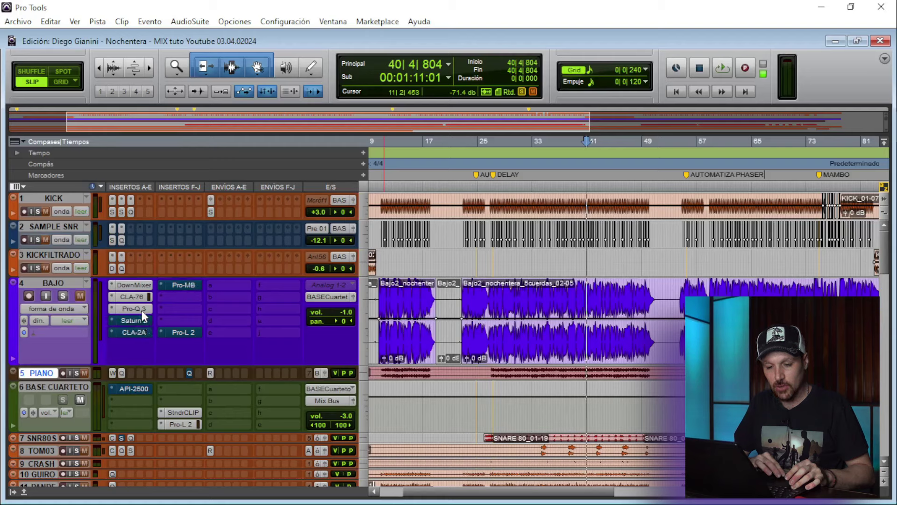
{"action": "left_click", "coordinate": [138, 299], "text": "ctrl"}
Solo the BAJO track and play it unprocessed from bar 36, reducing the displayed waveform height
{"action": "key", "text": "shift+s"}
{"action": "key", "text": "space"}
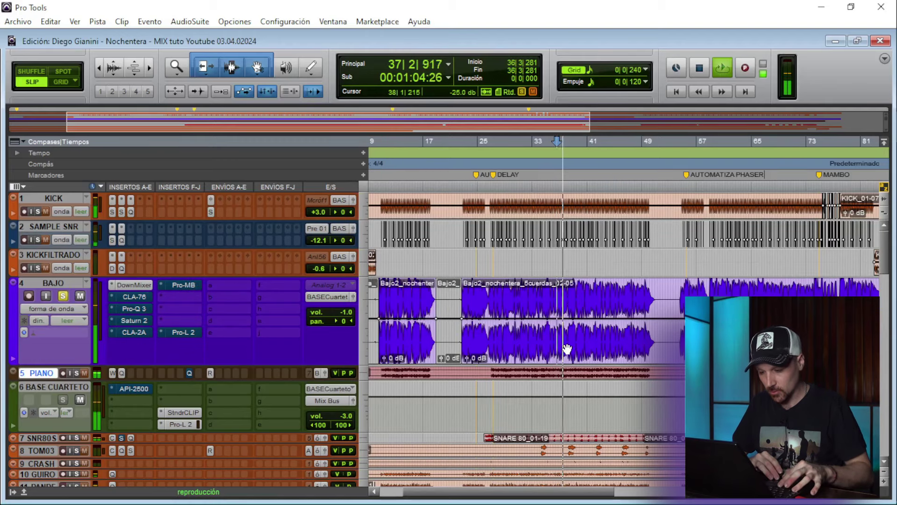
{"action": "key", "text": "ctrl+alt+bracketleft"}
{"action": "key", "text": "ctrl+alt+bracketright"}
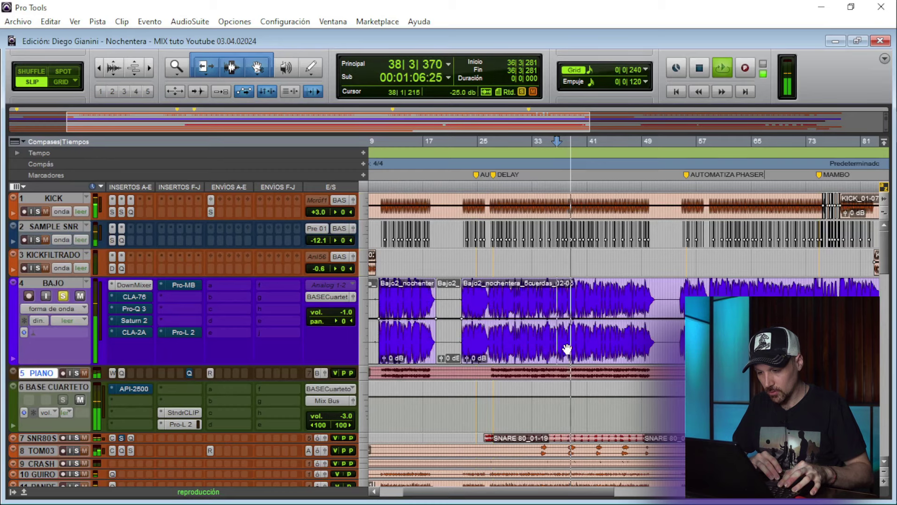
{"action": "key", "text": "ctrl+alt+bracketleft"}
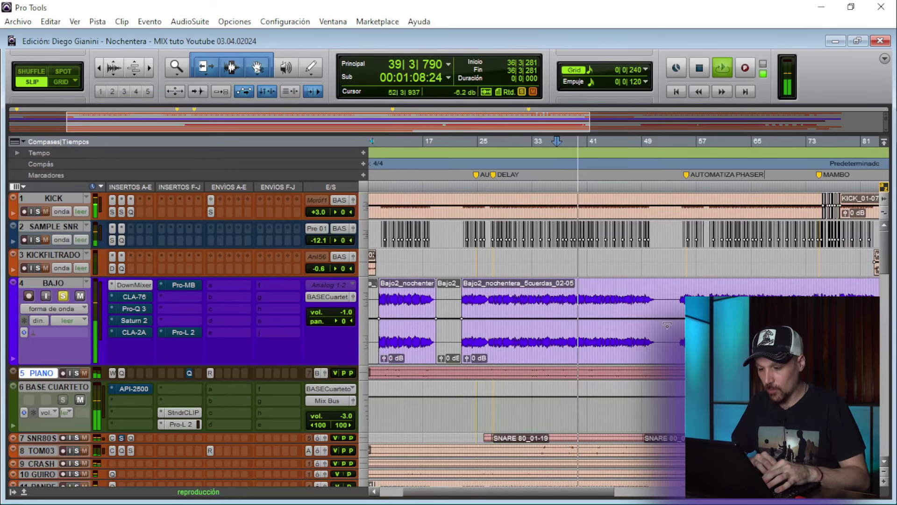
{"action": "key", "text": "space"}
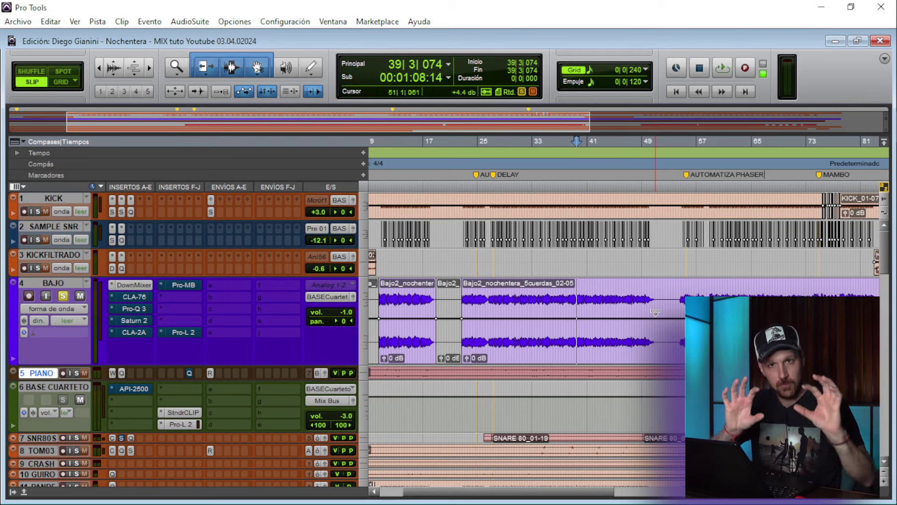
Reactivate the CLA-76 compressor on the BAJO track and play the soloed bass through it from bar 39
{"action": "left_click", "coordinate": [138, 298]}
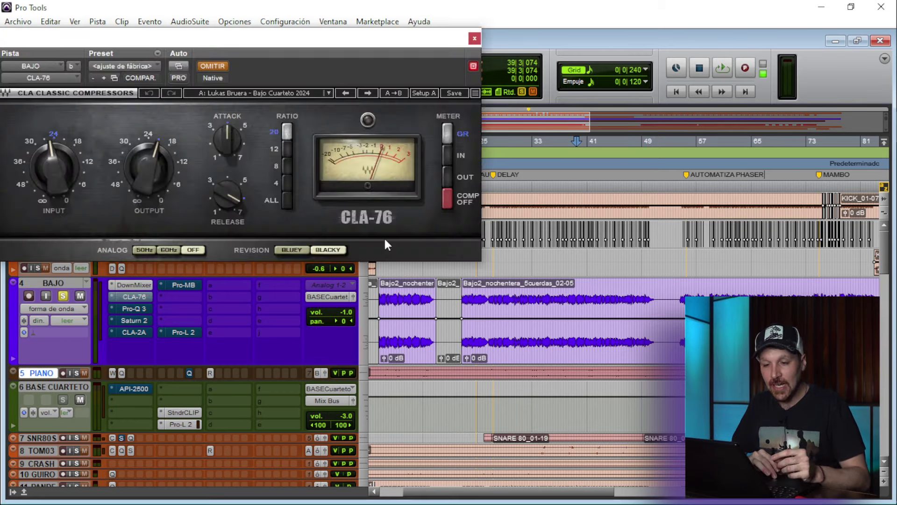
{"action": "left_click", "coordinate": [212, 68]}
{"action": "left_click_drag", "start_coordinate": [281, 39], "coordinate": [291, 66]}
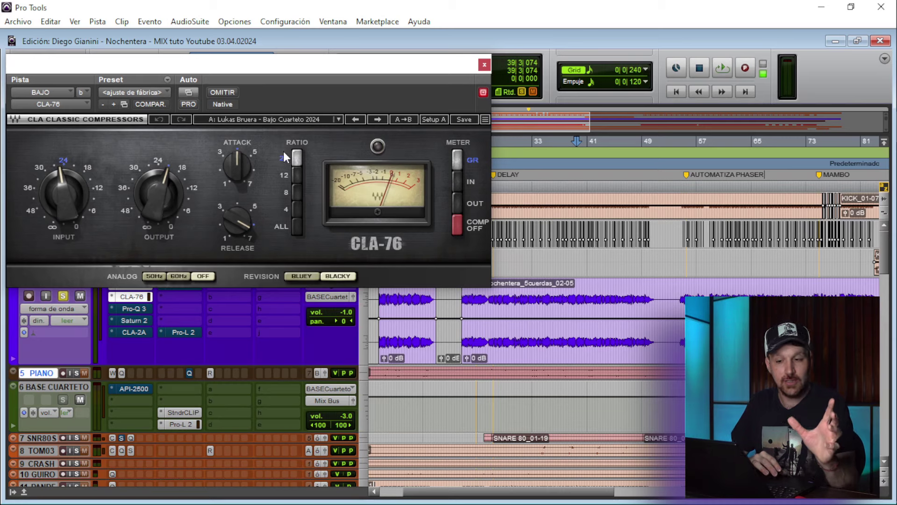
{"action": "mouse_move", "coordinate": [238, 169]}
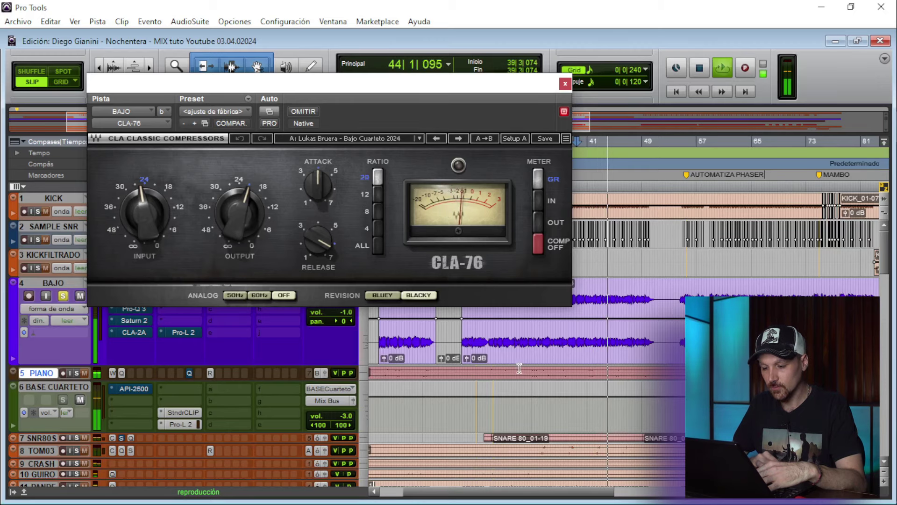
{"action": "key", "text": "space"}
{"action": "left_click_drag", "start_coordinate": [299, 83], "coordinate": [281, 61]}
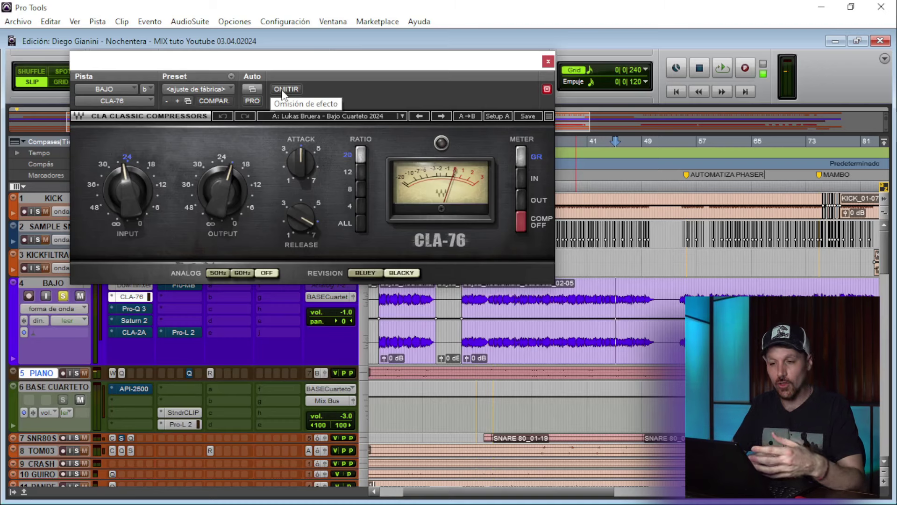
{"action": "left_click", "coordinate": [548, 61]}
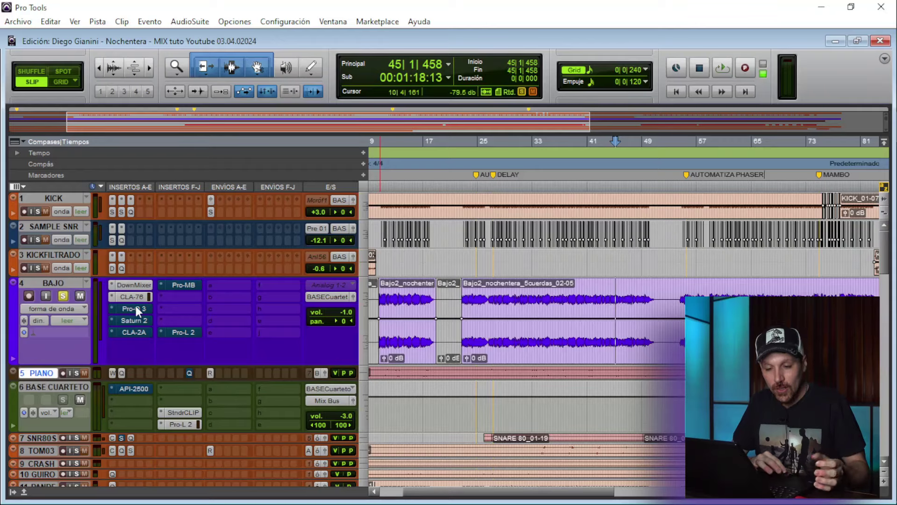
Examine the equalizer curve and low-shelf band of the bypassed Pro-Q 3 on the BAJO track
{"action": "left_click", "coordinate": [136, 306]}
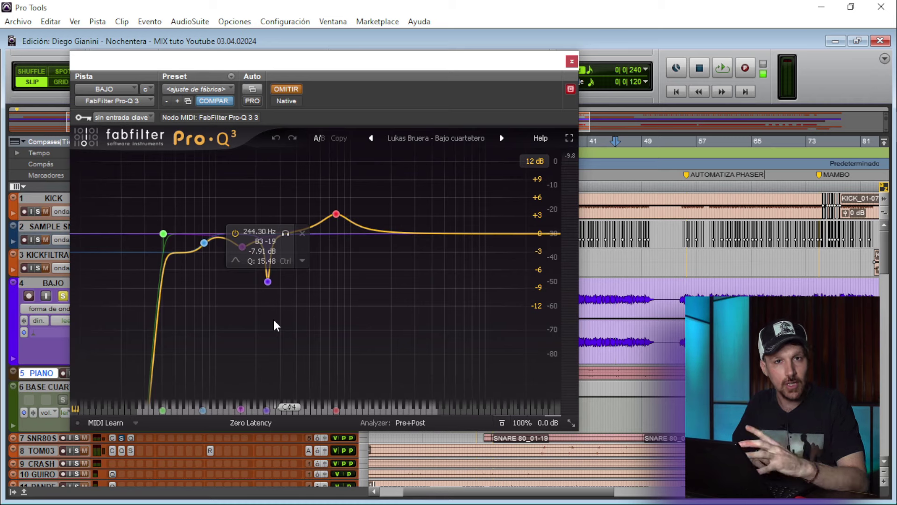
{"action": "left_click", "coordinate": [204, 243]}
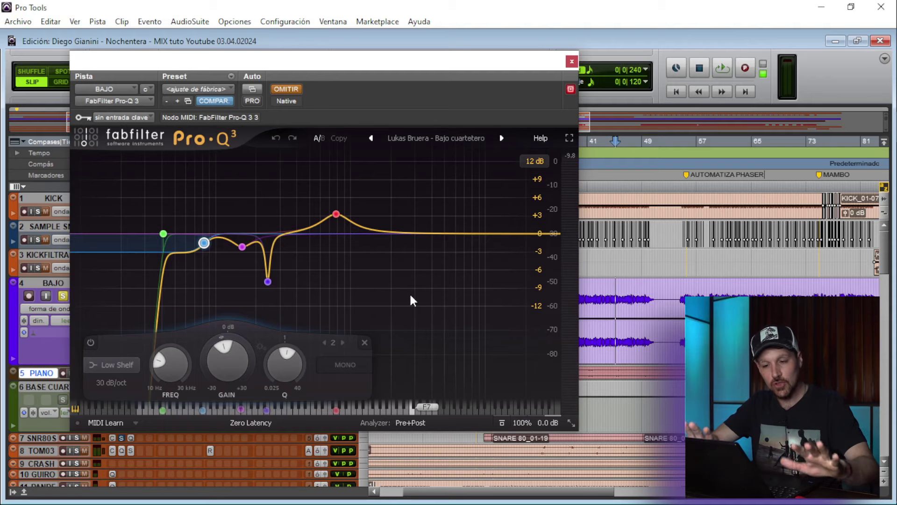
{"action": "left_click", "coordinate": [571, 62]}
Solo the KICK track and bypass its three inserts after reviewing the Smack Attack and Pro-Q 3 settings
{"action": "left_click", "coordinate": [39, 210]}
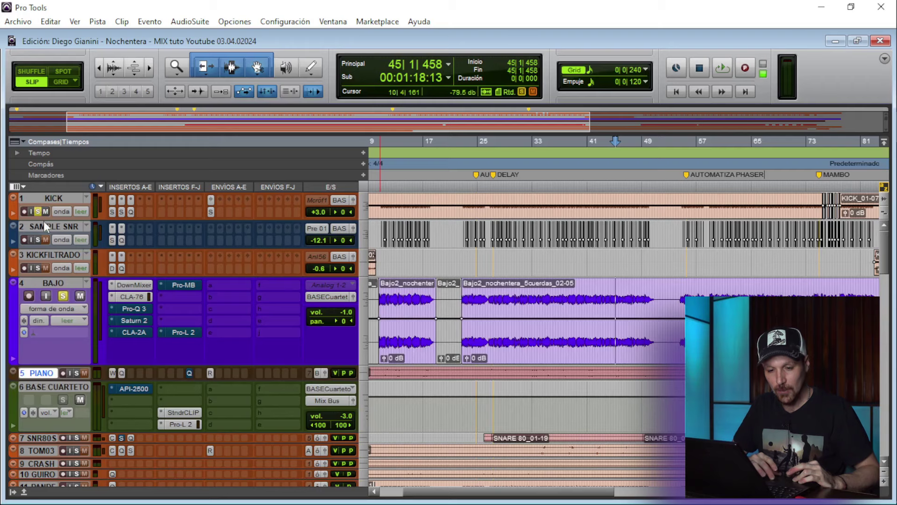
{"action": "left_click", "coordinate": [112, 213]}
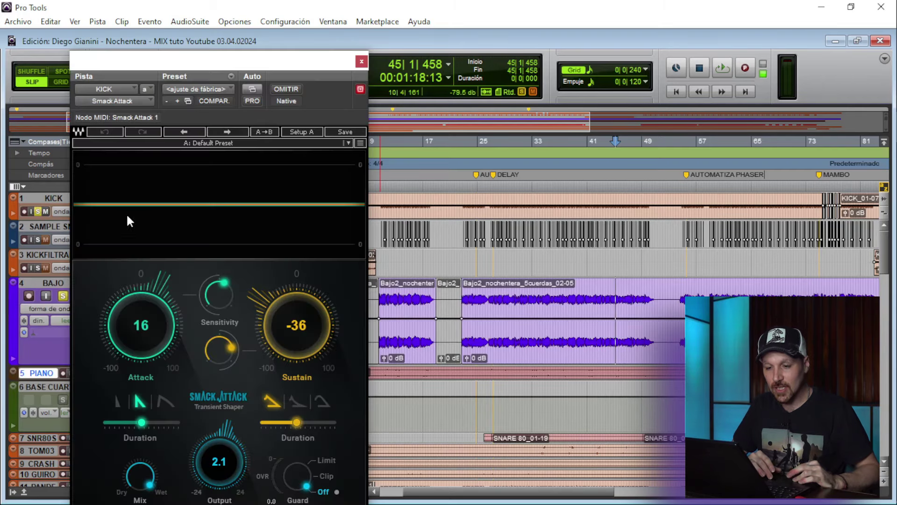
{"action": "left_click_drag", "start_coordinate": [276, 67], "coordinate": [316, 32]}
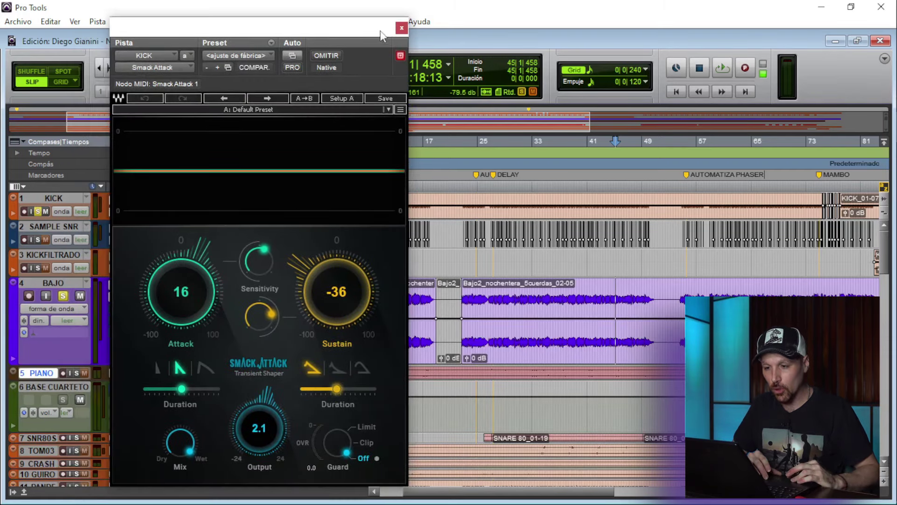
{"action": "left_click", "coordinate": [400, 26]}
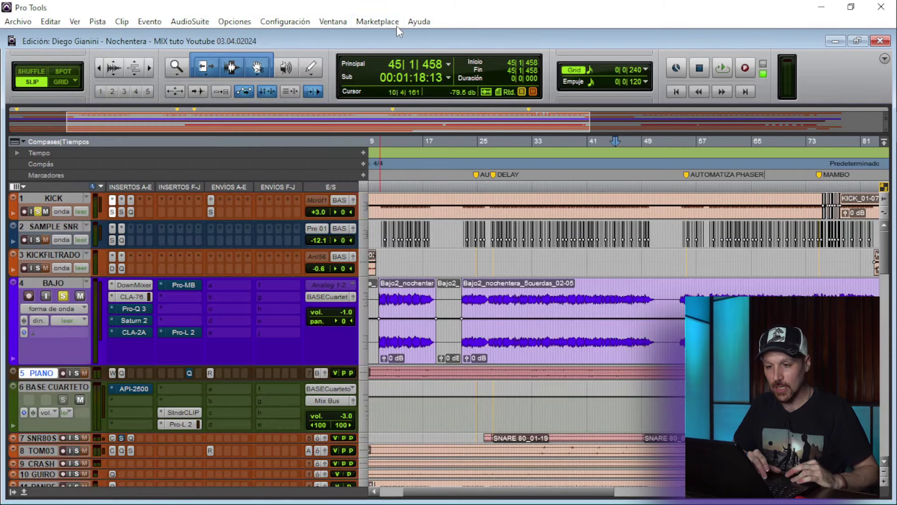
{"action": "left_click", "coordinate": [124, 213]}
{"action": "left_click", "coordinate": [621, 28]}
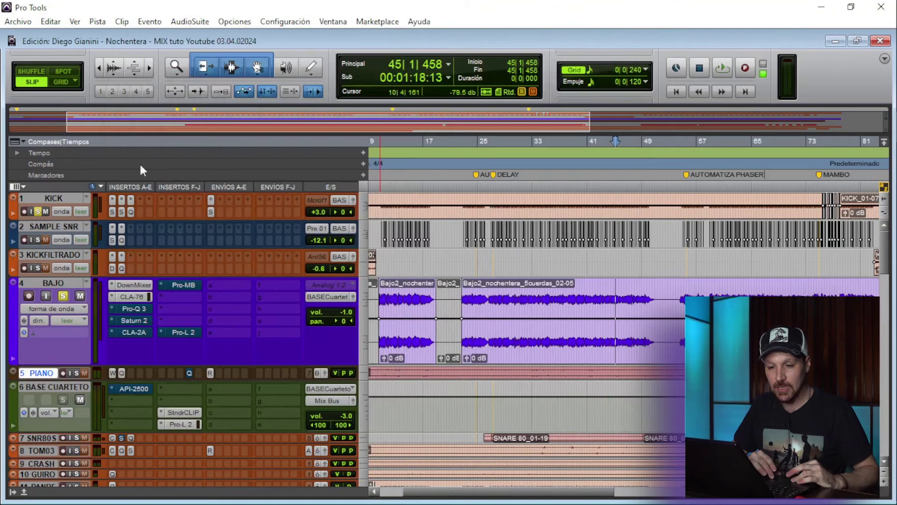
{"action": "left_click", "coordinate": [128, 213]}
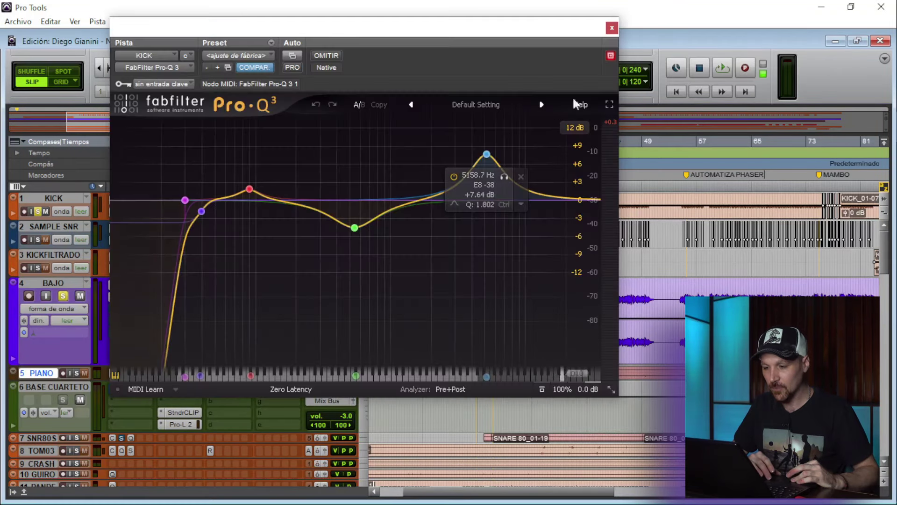
{"action": "left_click", "coordinate": [614, 27]}
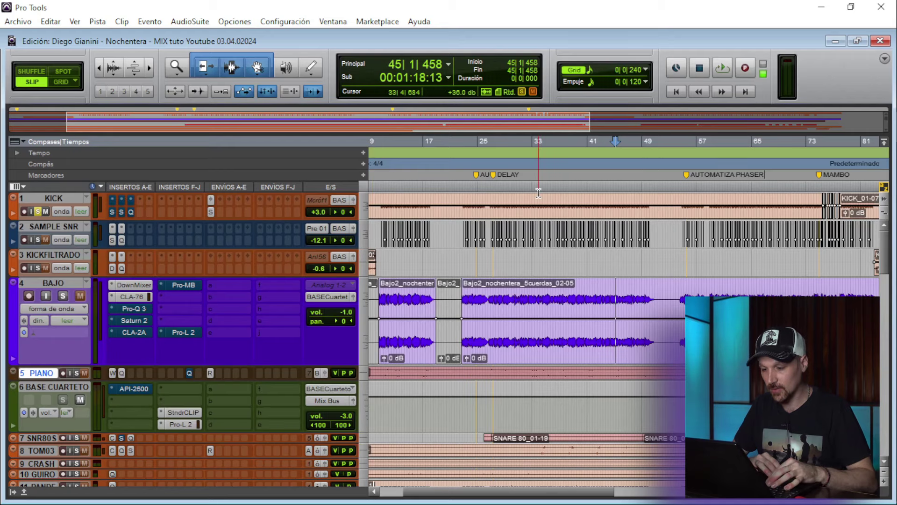
Play the unprocessed kick on its own from bar 27, and again with the BAJO track soloed alongside it
{"action": "left_click", "coordinate": [498, 186]}
{"action": "key", "text": "space"}
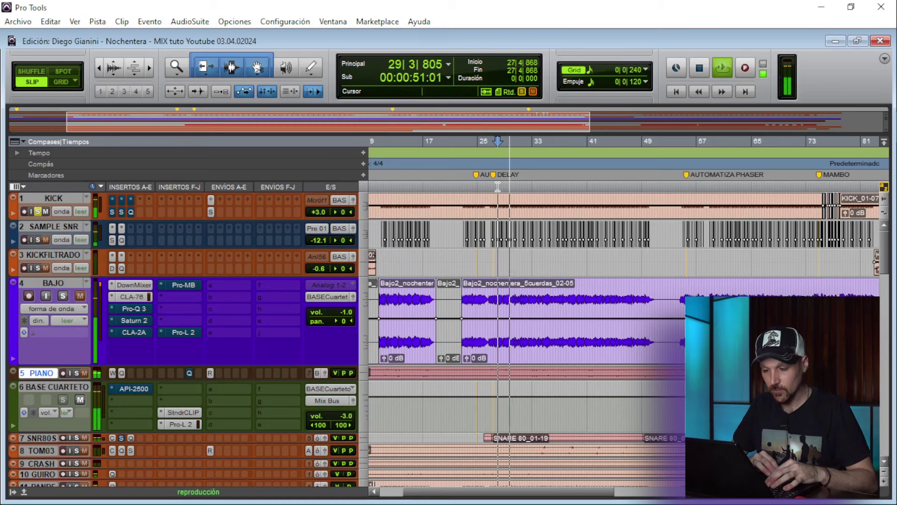
{"action": "key", "text": "space"}
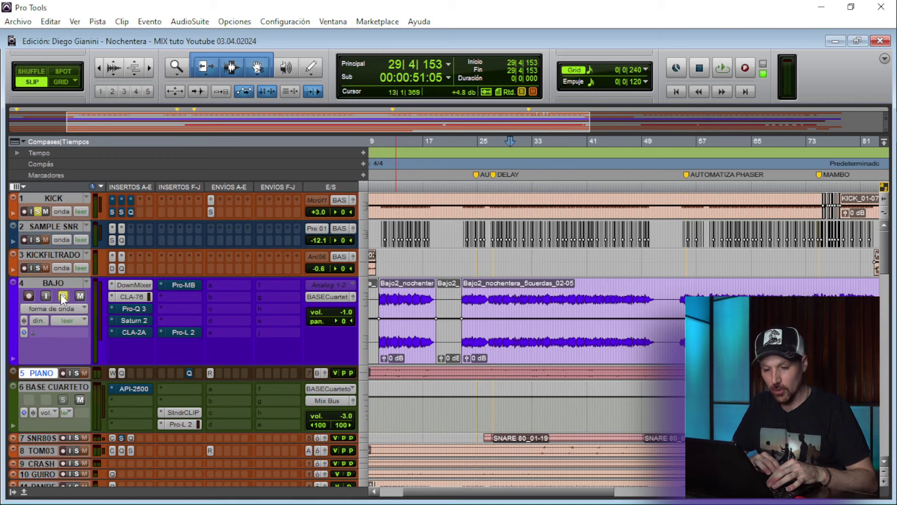
{"action": "key", "text": "space"}
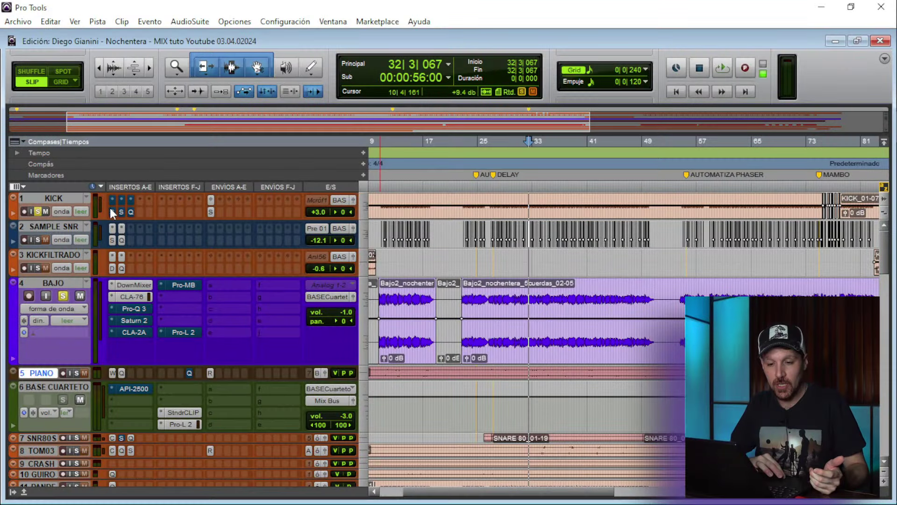
Reactivate the Smack Attack insert on the KICK track and play the soloed kick and bass through it
{"action": "left_click", "coordinate": [111, 208]}
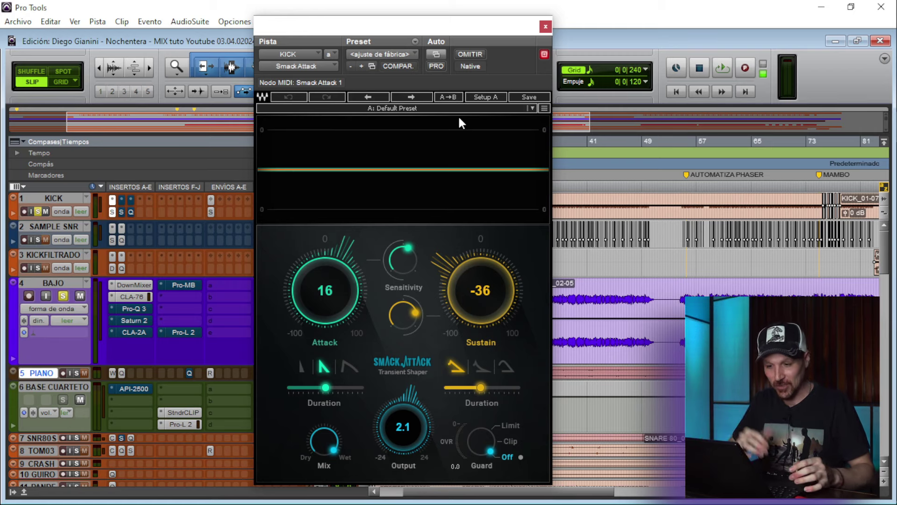
{"action": "left_click_drag", "start_coordinate": [460, 26], "coordinate": [366, 41]}
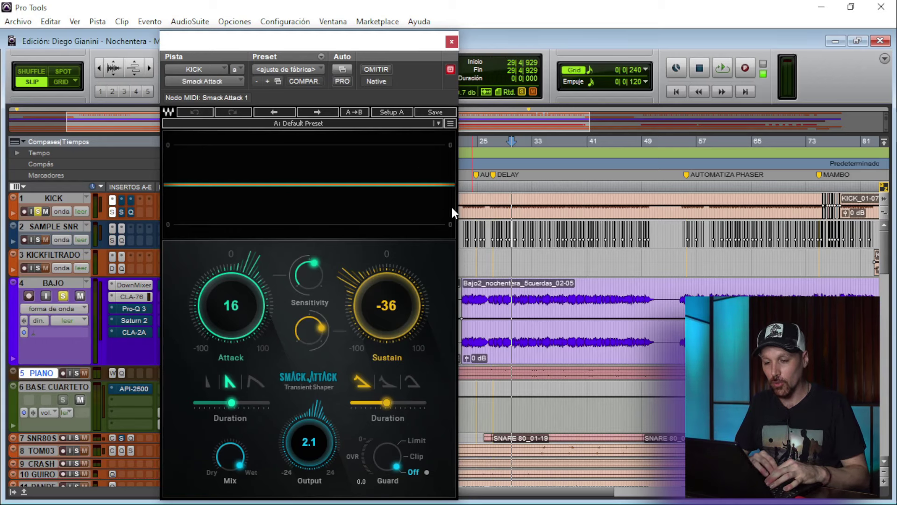
{"action": "key", "text": "space"}
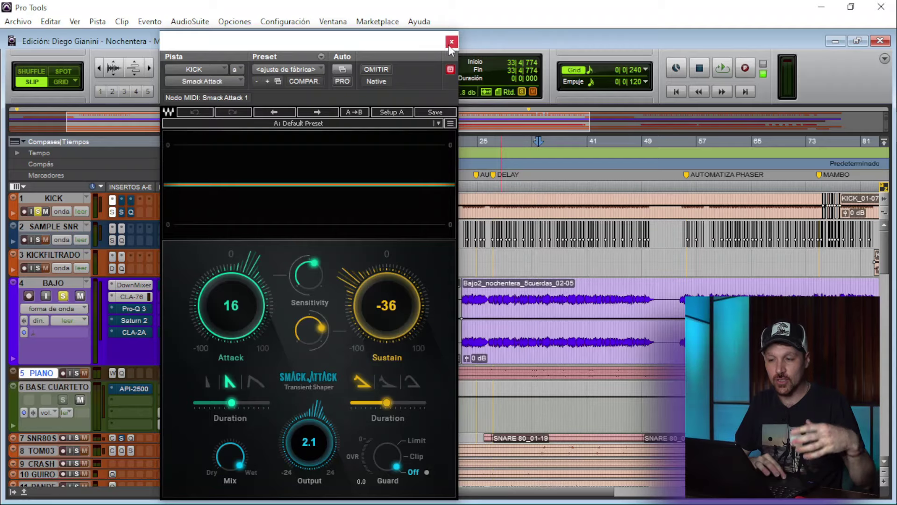
{"action": "left_click", "coordinate": [450, 29]}
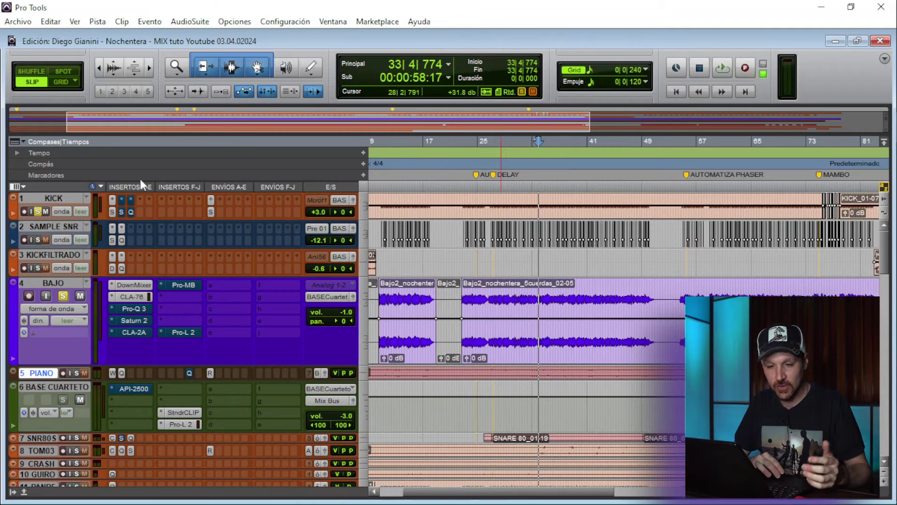
Reactivate the StandardCLIP insert on the KICK track and play the kick and bass through it
{"action": "left_click", "coordinate": [122, 211]}
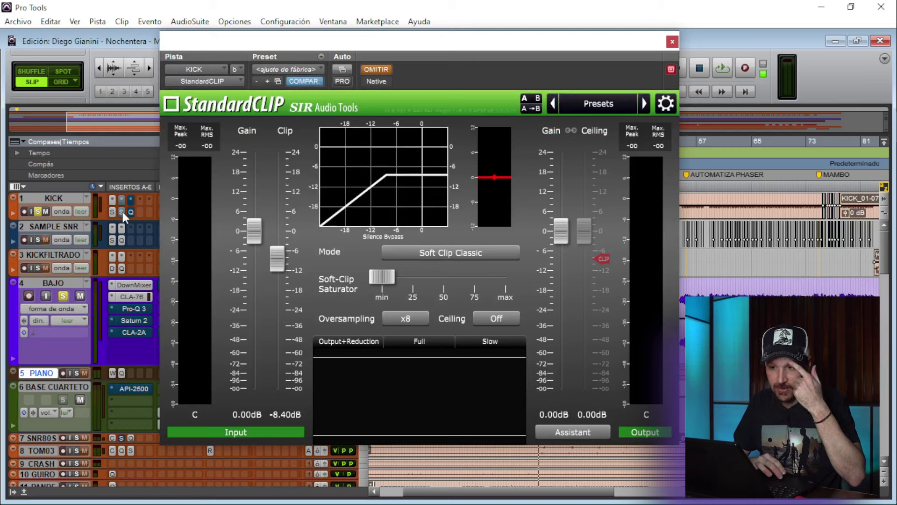
{"action": "left_click", "coordinate": [382, 72]}
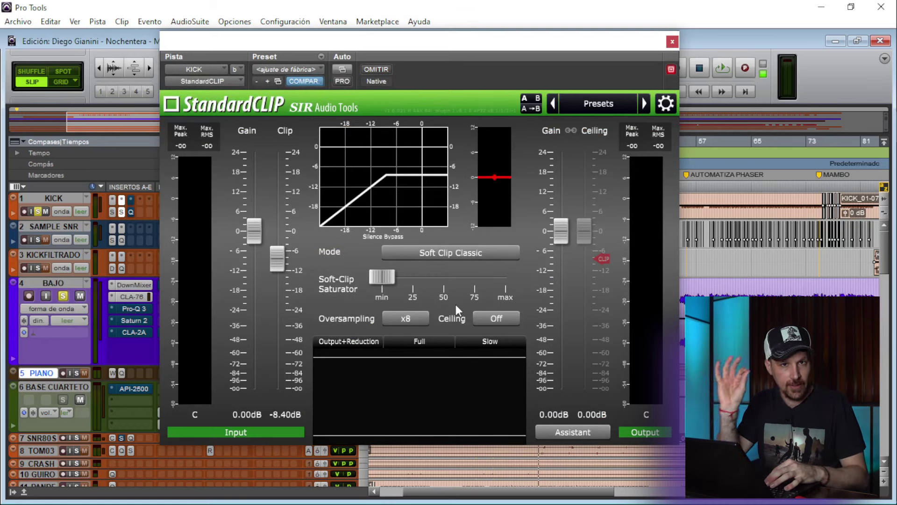
{"action": "key", "text": "space"}
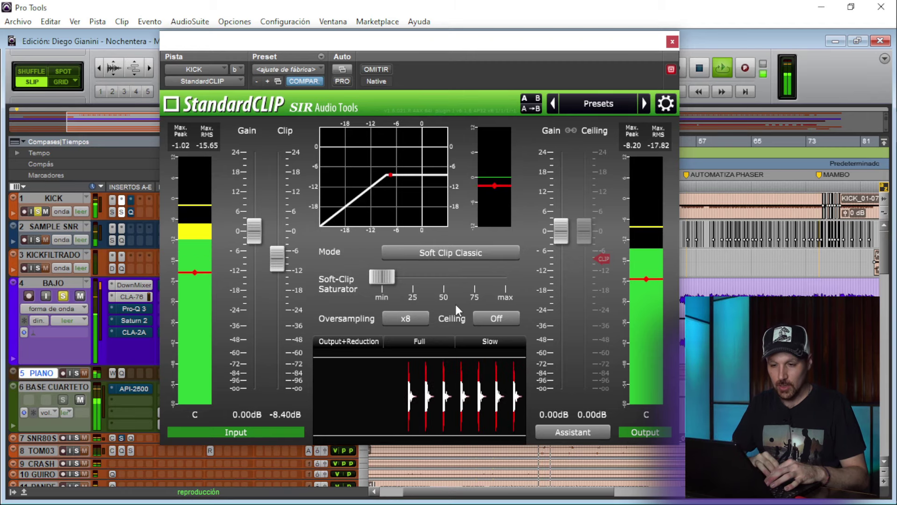
Reactivate the Pro-Q 3 equalizer on the KICK track and play the kick and bass through it
{"action": "left_click", "coordinate": [131, 212]}
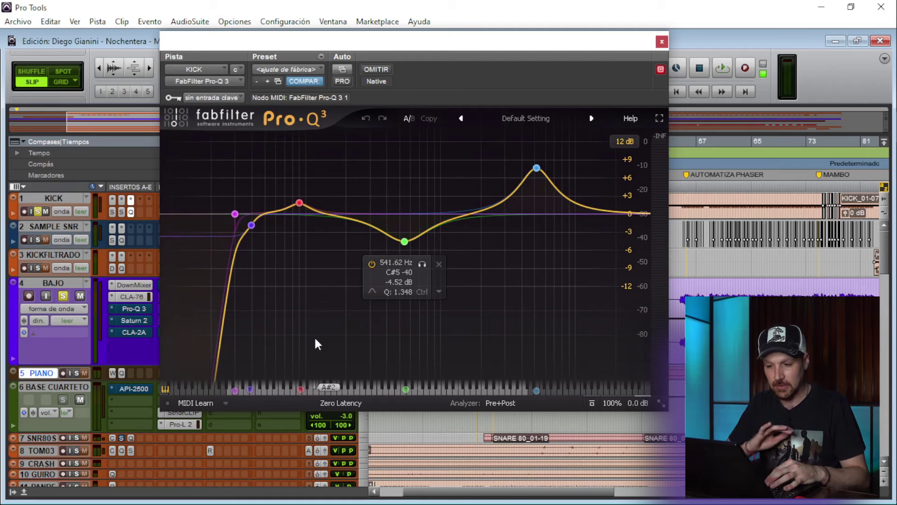
{"action": "key", "text": "space"}
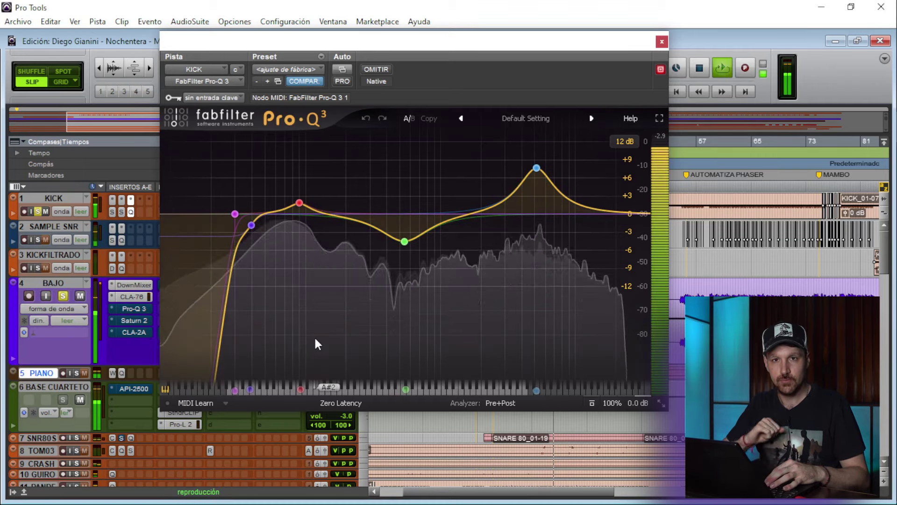
{"action": "left_click", "coordinate": [662, 42]}
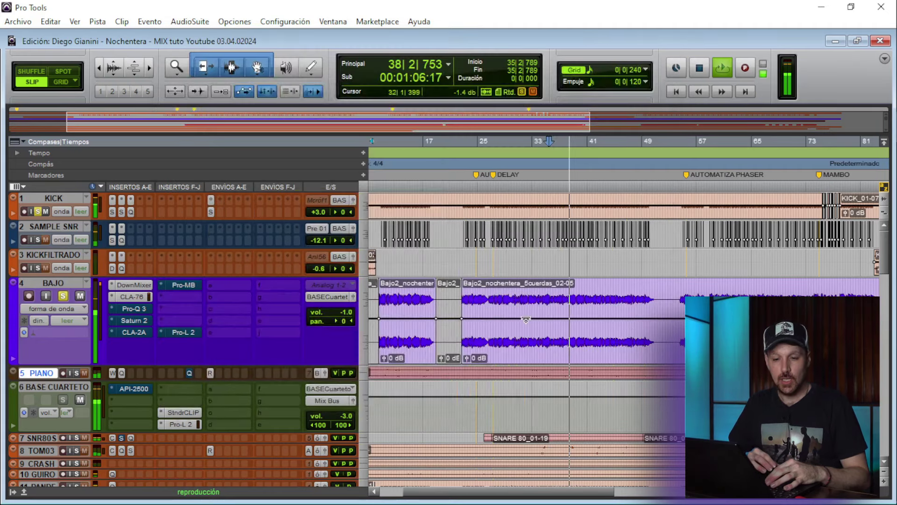
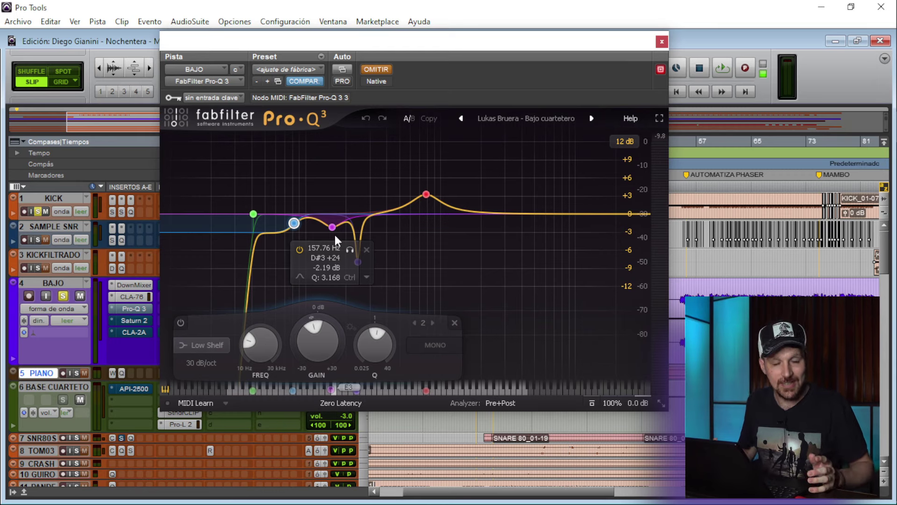
Review the bell bands of the BAJO track's Pro-Q 3 and compare playback with it bypassed and active, leaving it active
{"action": "left_click", "coordinate": [332, 227]}
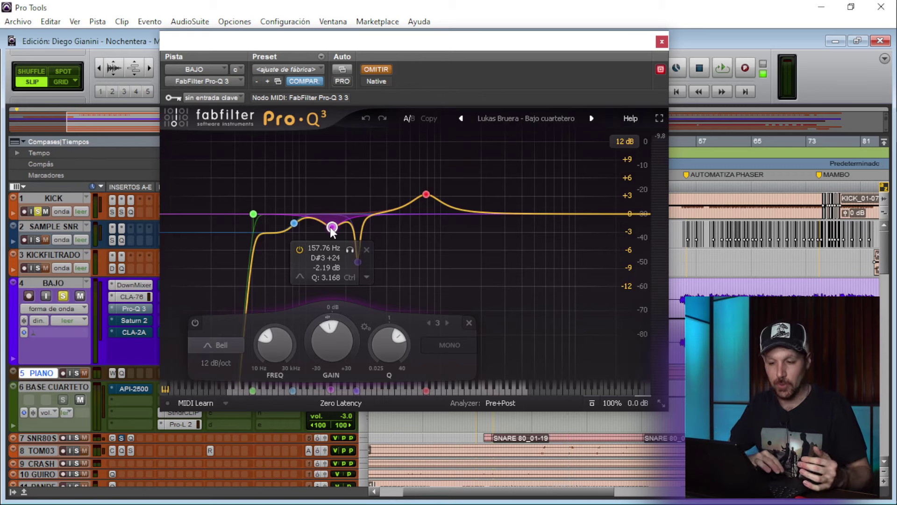
{"action": "left_click", "coordinate": [357, 262]}
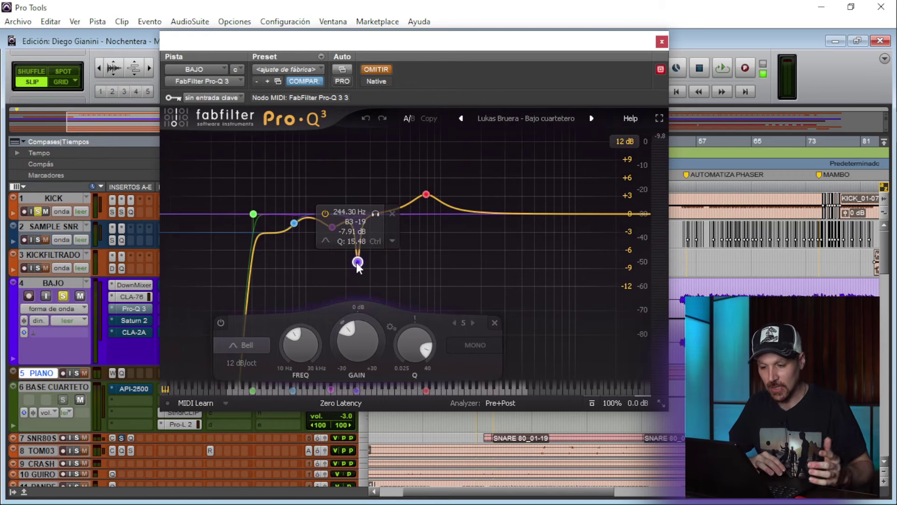
{"action": "left_click", "coordinate": [426, 194]}
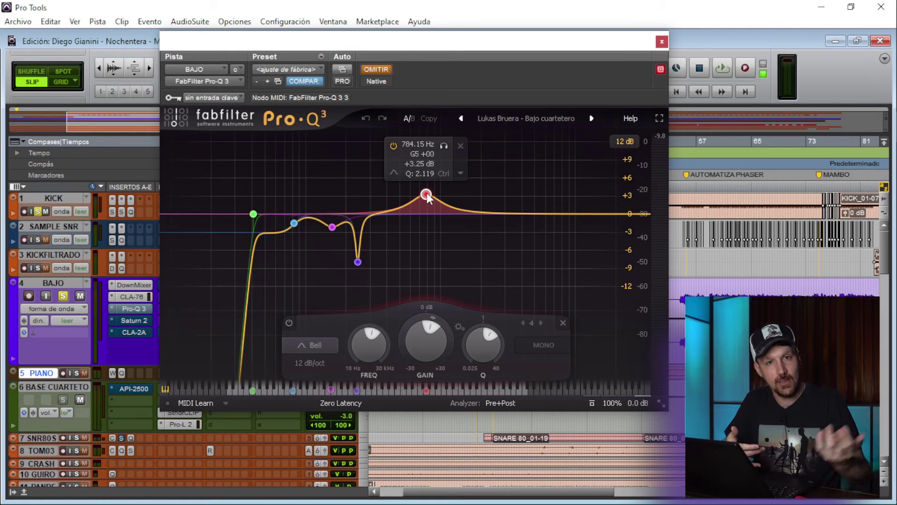
{"action": "key", "text": "space"}
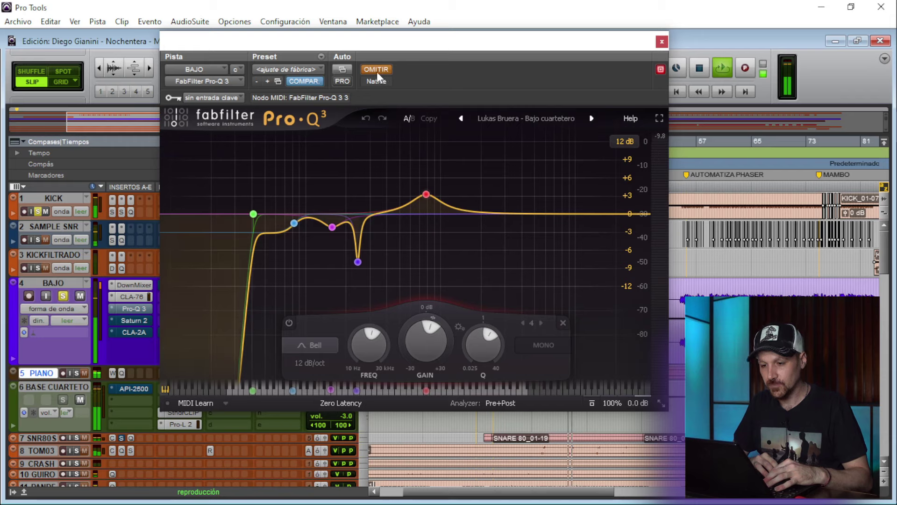
{"action": "left_click", "coordinate": [374, 70]}
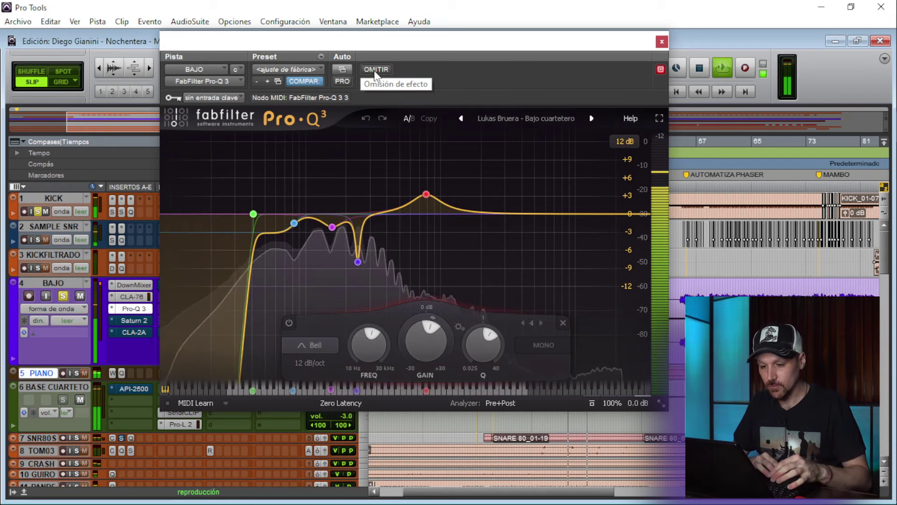
{"action": "left_click", "coordinate": [374, 70]}
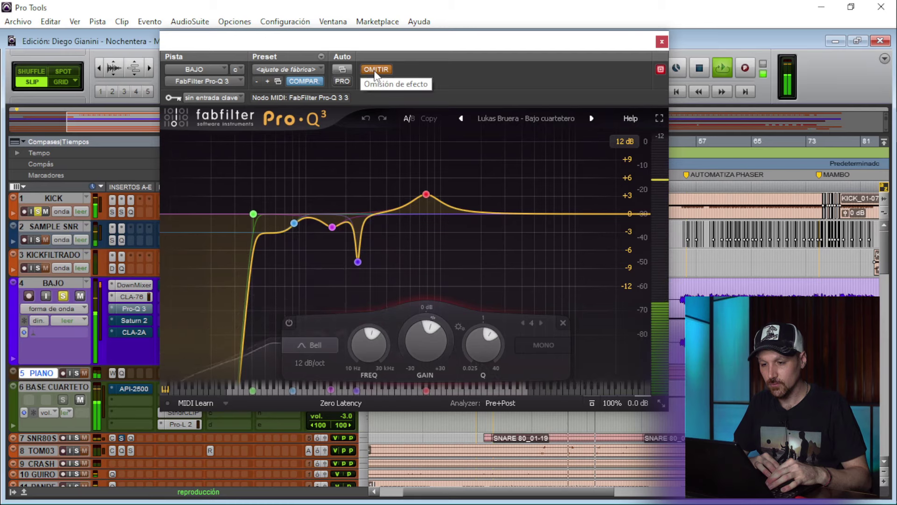
{"action": "left_click", "coordinate": [374, 70]}
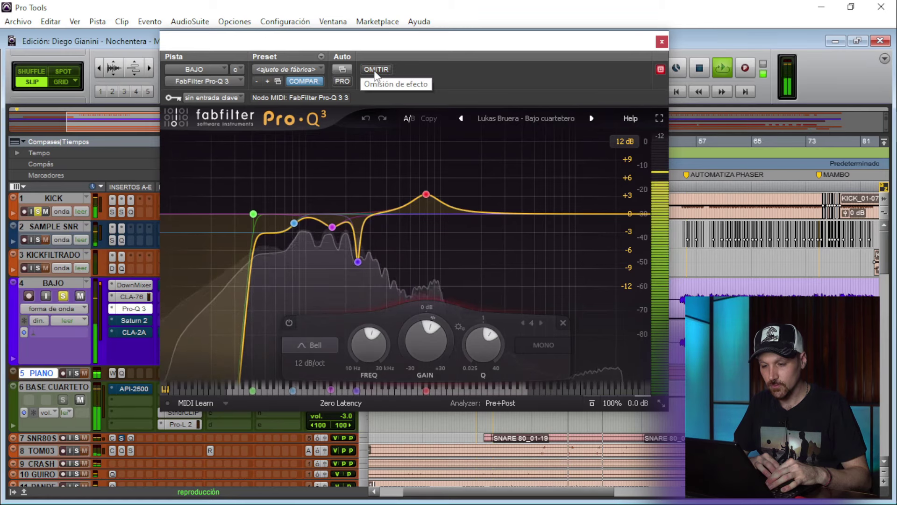
{"action": "left_click", "coordinate": [375, 73]}
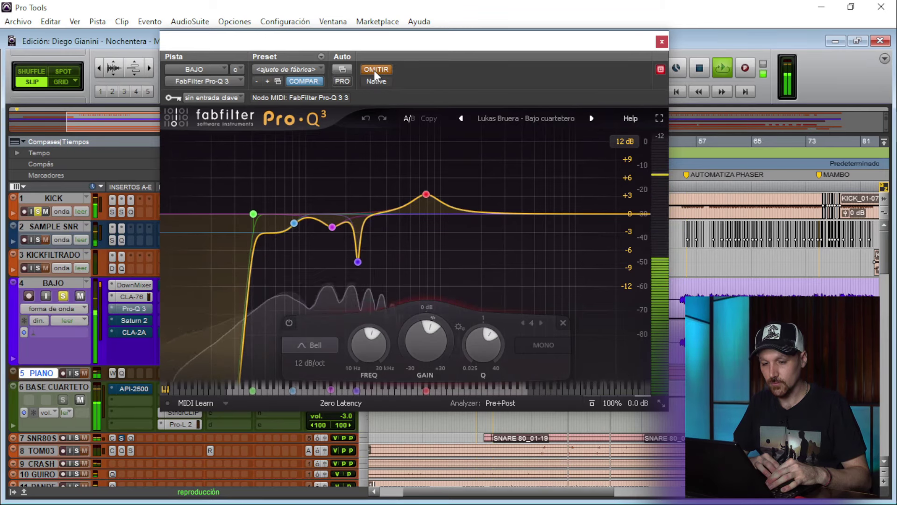
{"action": "left_click", "coordinate": [375, 74]}
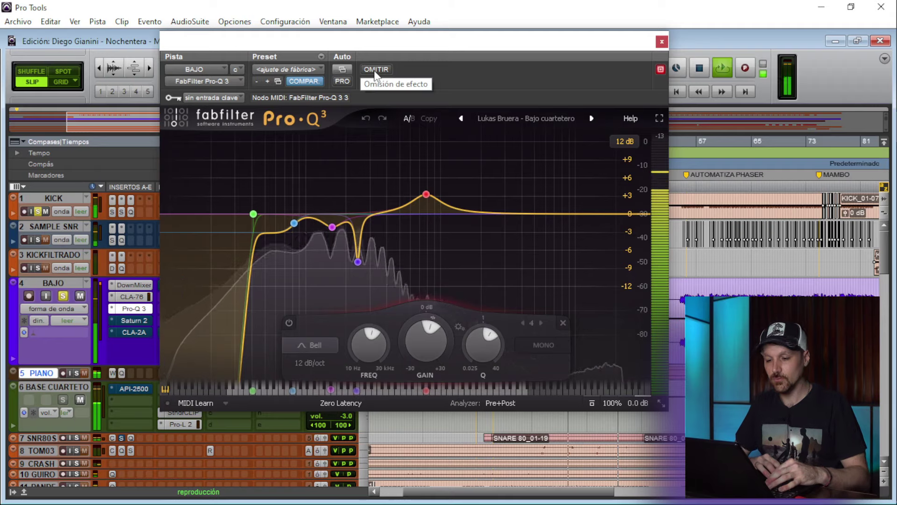
{"action": "mouse_move", "coordinate": [441, 229]}
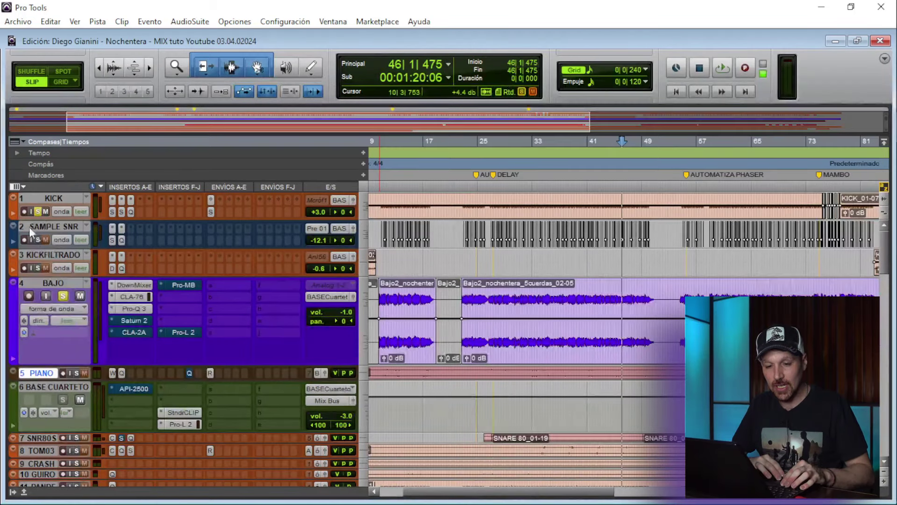
Clear the solo on the KICK and BAJO tracks and play the full mix from bar 30
{"action": "left_click", "coordinate": [38, 213], "text": "alt"}
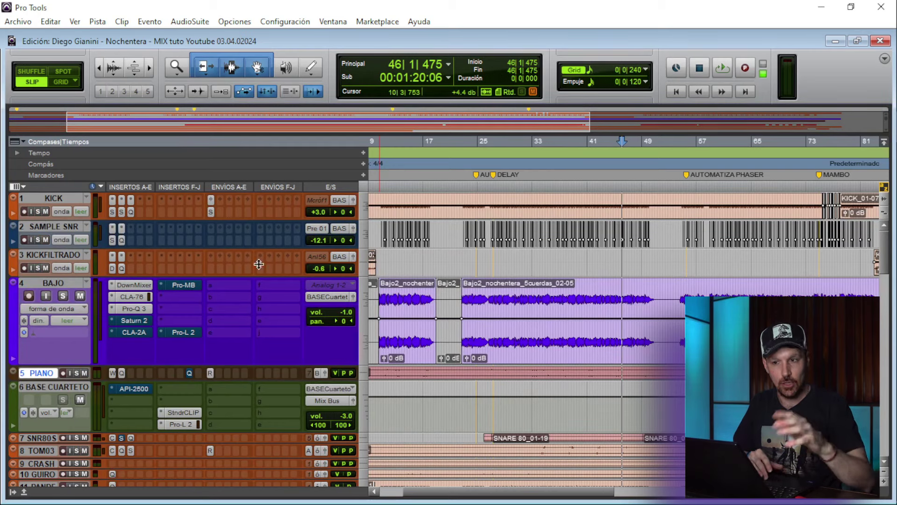
{"action": "left_click", "coordinate": [517, 186]}
{"action": "key", "text": "space"}
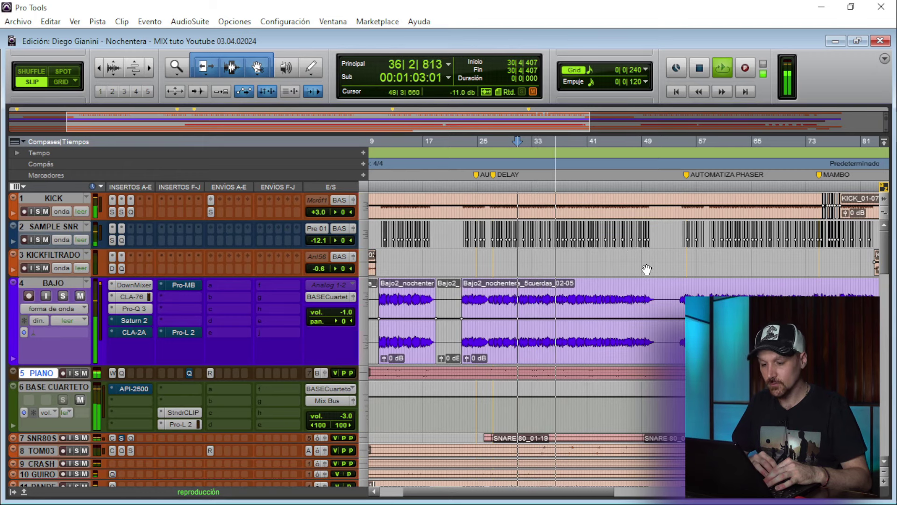
{"action": "key", "text": "space"}
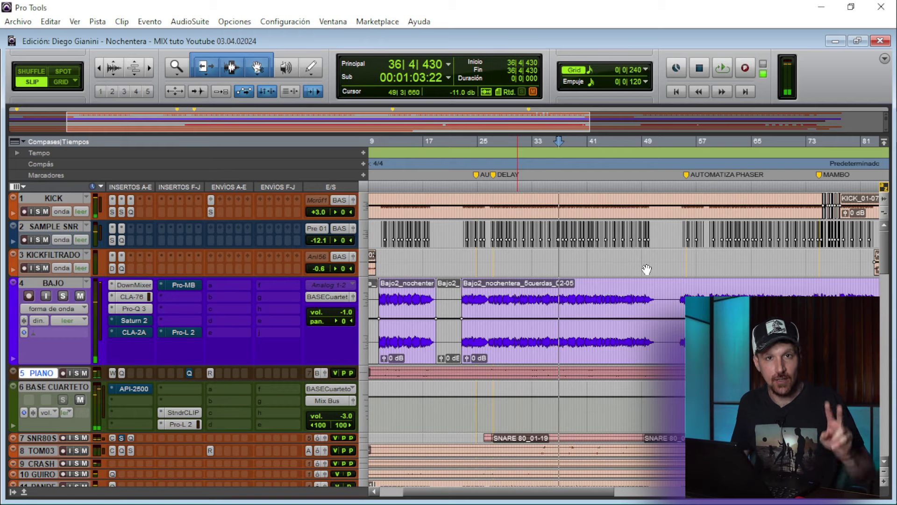
Play the mix from bar 58 and reactivate Saturn 2, CLA-2A, Pro-MB and Pro-L 2 on the BAJO track
{"action": "left_click", "coordinate": [467, 287]}
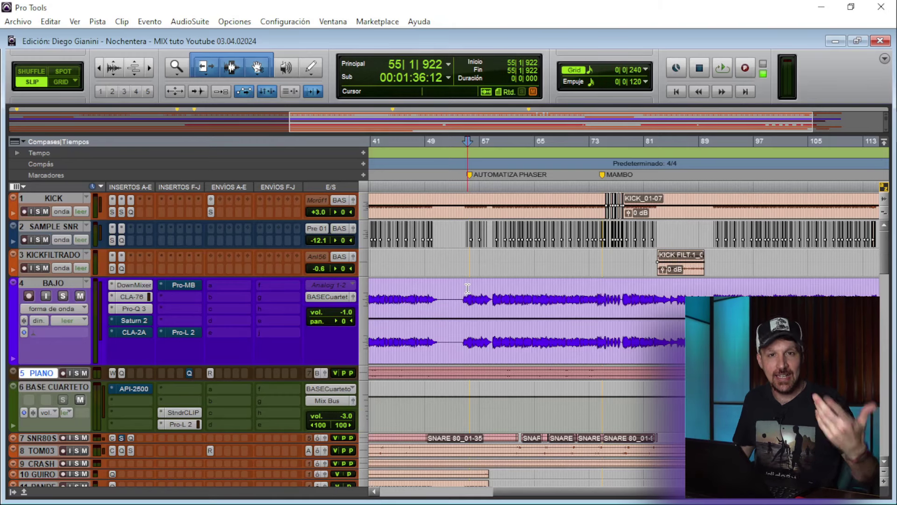
{"action": "left_click", "coordinate": [538, 302]}
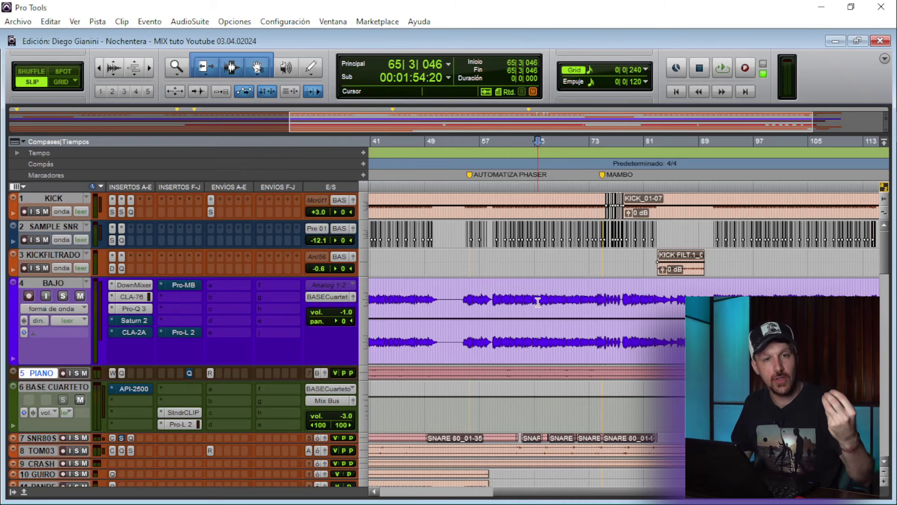
{"action": "left_click", "coordinate": [491, 301]}
{"action": "key", "text": "space"}
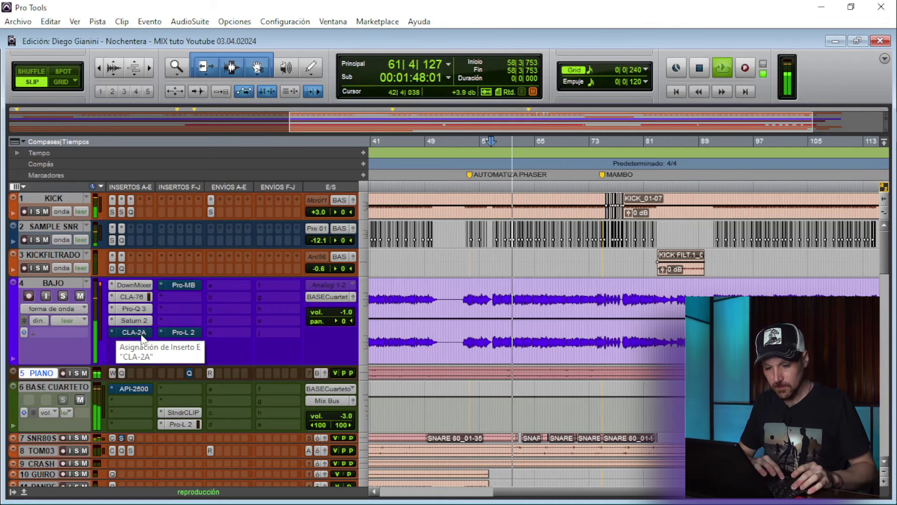
{"action": "left_click", "coordinate": [192, 282], "text": "ctrl"}
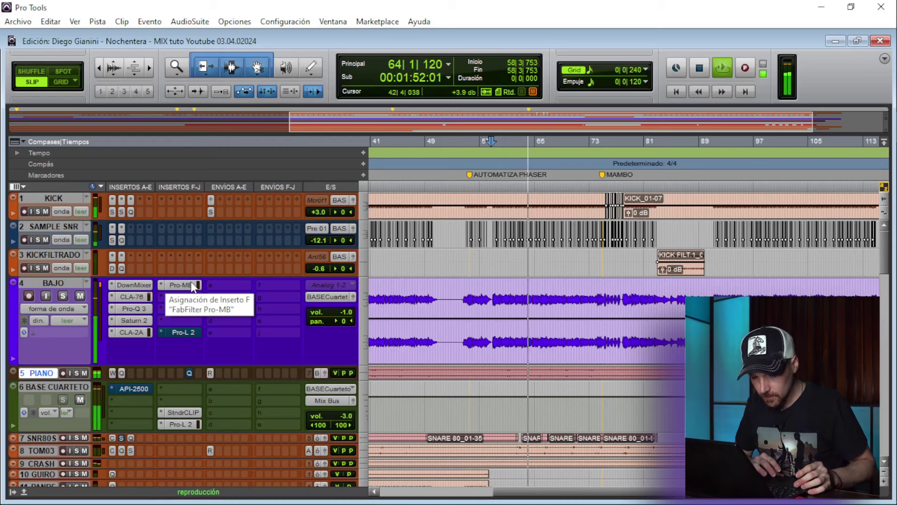
{"action": "left_click", "coordinate": [185, 330], "text": "ctrl"}
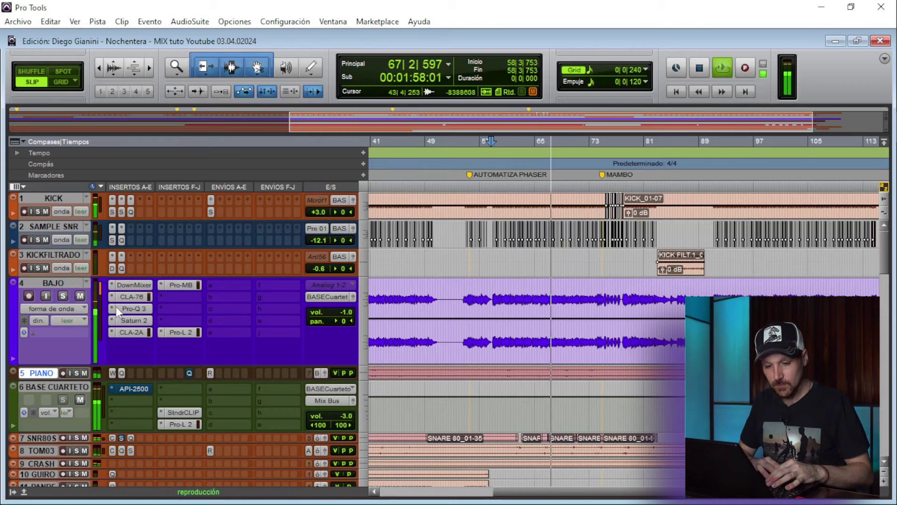
Solo the BAJO track to compare Saturn 2 bypassed and active, and return to the full mix before stopping playback
{"action": "key", "text": "shift+s"}
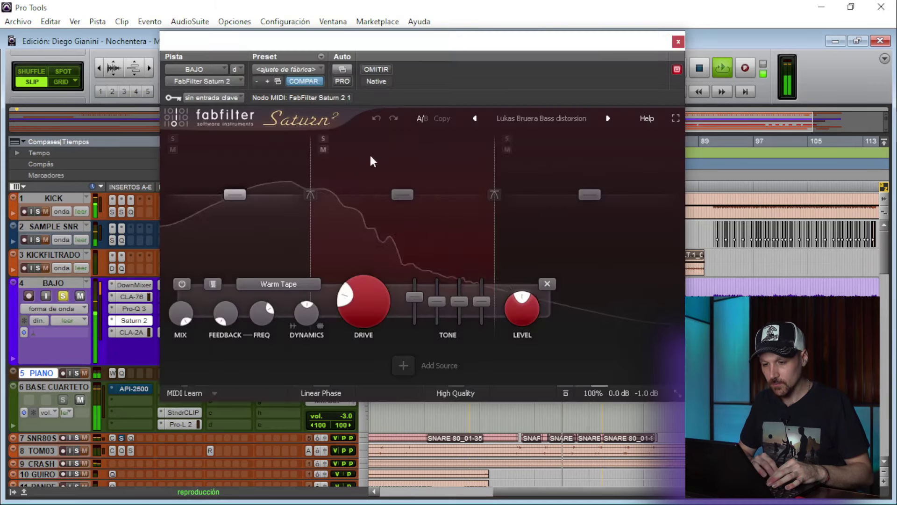
{"action": "left_click", "coordinate": [132, 320]}
{"action": "left_click", "coordinate": [371, 70]}
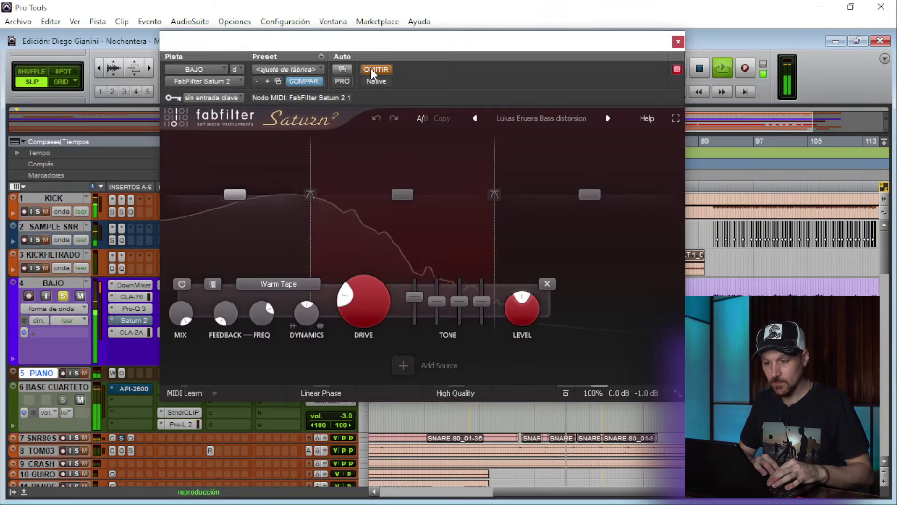
{"action": "left_click", "coordinate": [371, 69]}
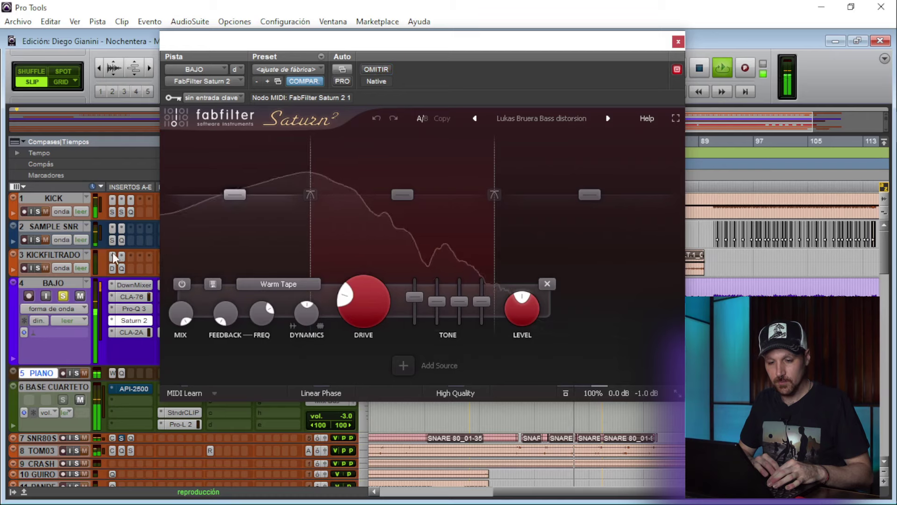
{"action": "key", "text": "shift+s"}
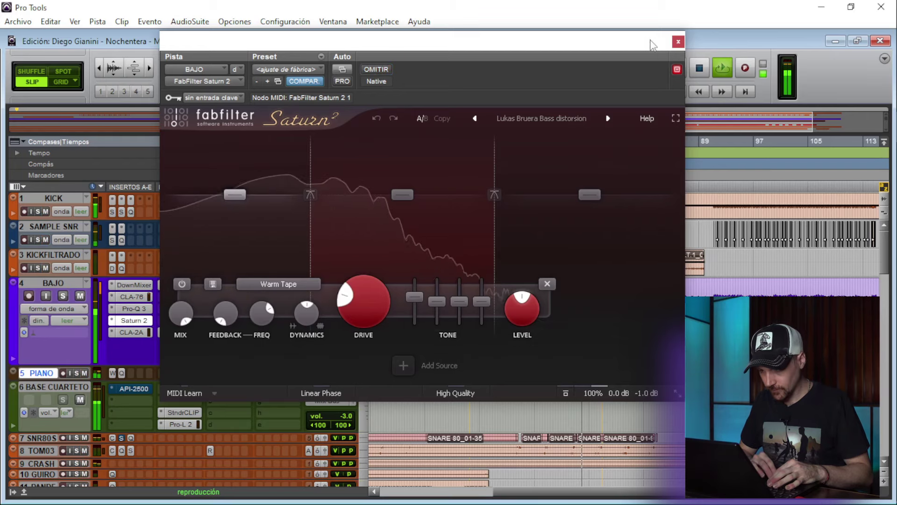
{"action": "left_click", "coordinate": [678, 42]}
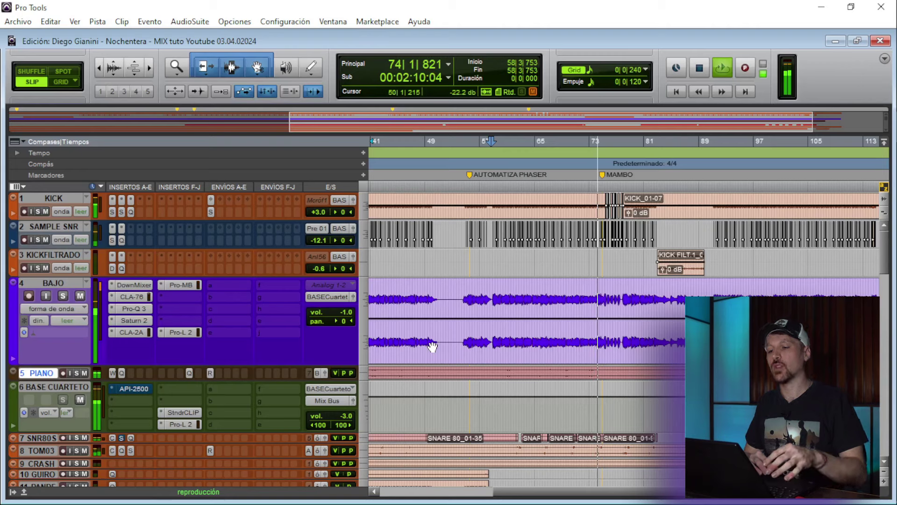
{"action": "key", "text": "space"}
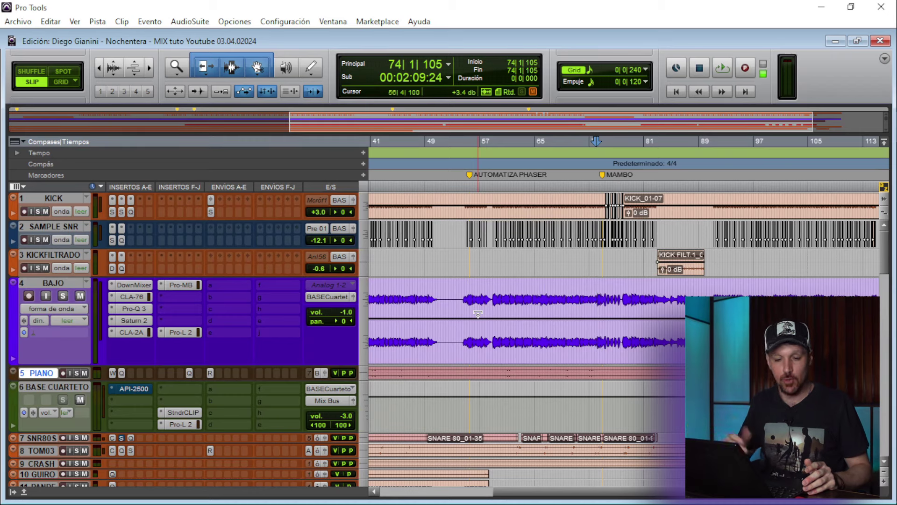
Review the Warm Tube middle band of Saturn 2 on the BAJO track and play the mix while watching its CLA-2A
{"action": "left_click", "coordinate": [131, 321]}
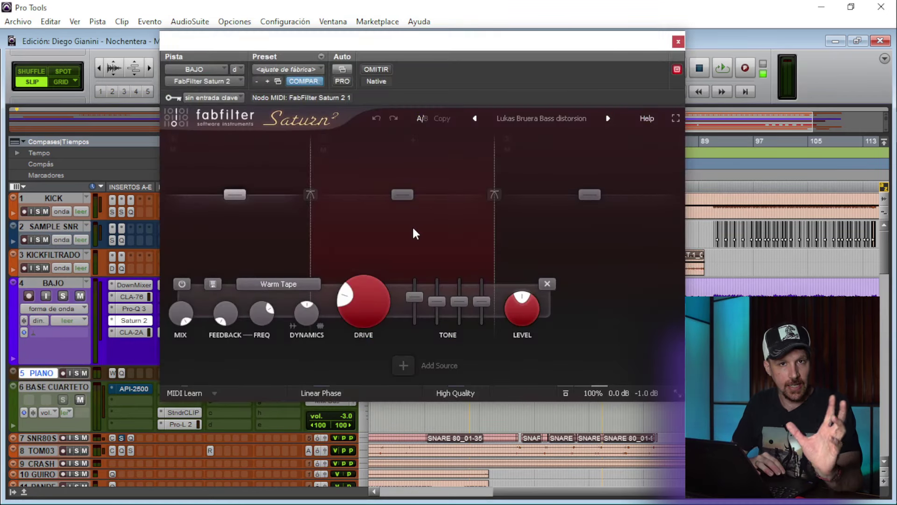
{"action": "left_click", "coordinate": [412, 231]}
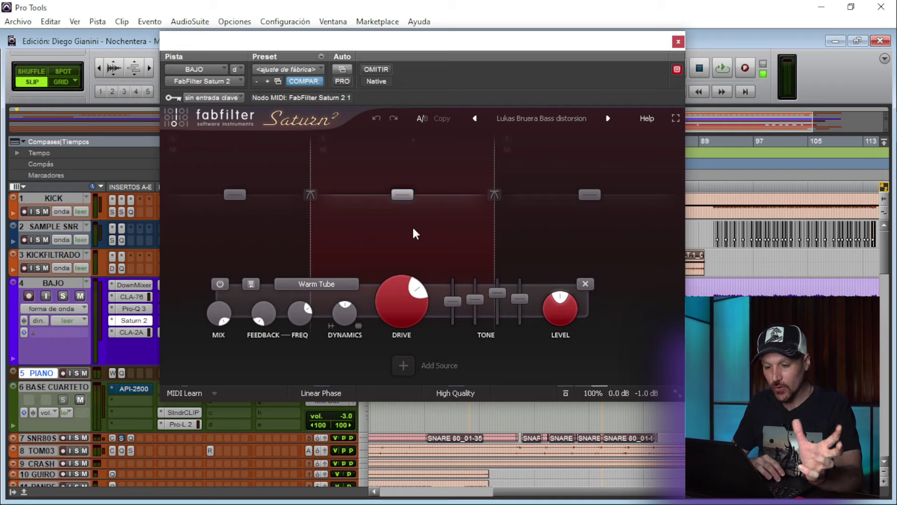
{"action": "left_click", "coordinate": [129, 333]}
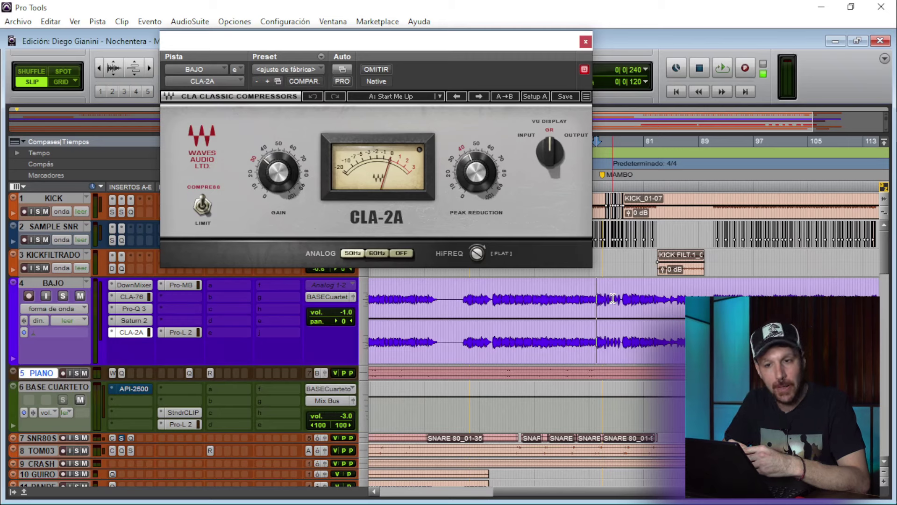
{"action": "key", "text": "space"}
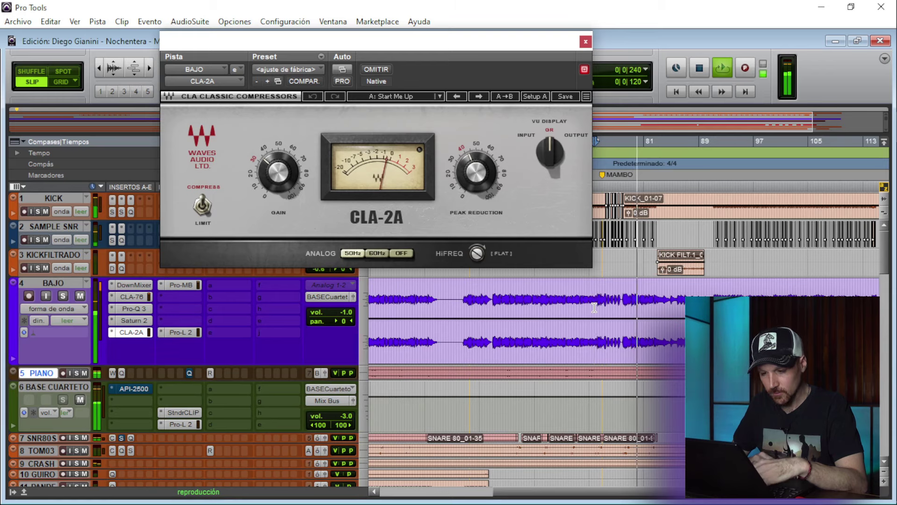
{"action": "key", "text": "space"}
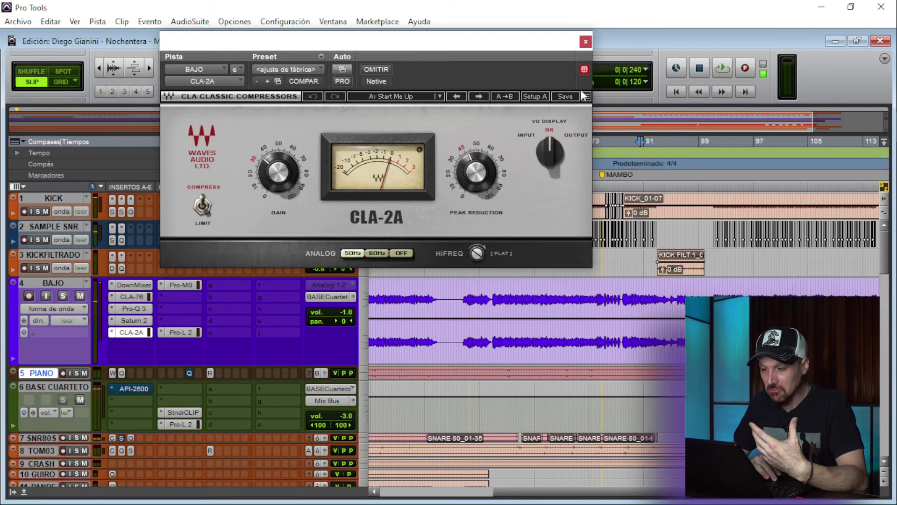
{"action": "left_click", "coordinate": [585, 42]}
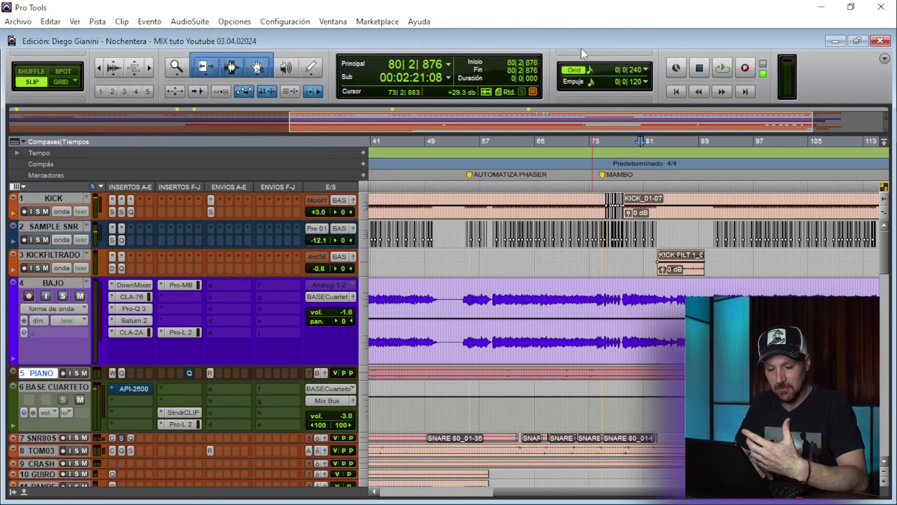
Open Pro-MB on the BAJO track and compare mix playback with it bypassed and active, leaving it active and stopping playback
{"action": "left_click", "coordinate": [183, 286]}
{"action": "left_click_drag", "start_coordinate": [315, 54], "coordinate": [287, 45]}
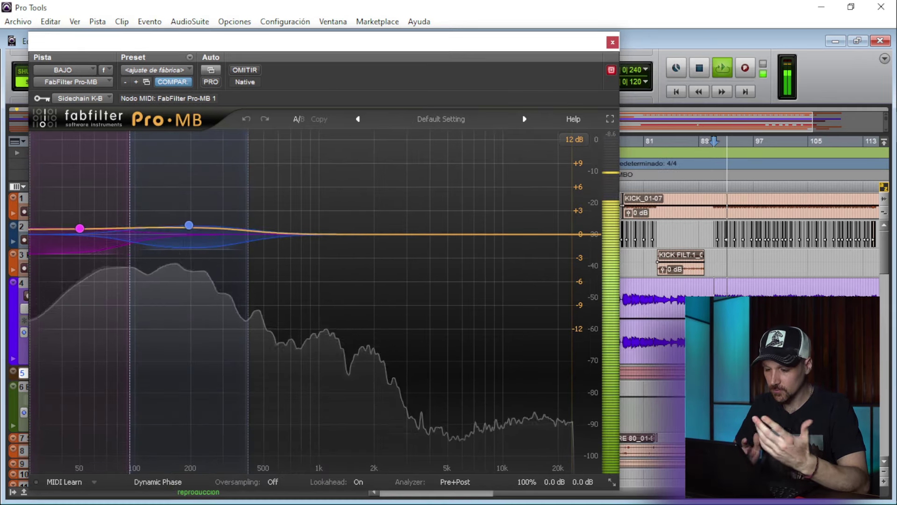
{"action": "left_click", "coordinate": [246, 71]}
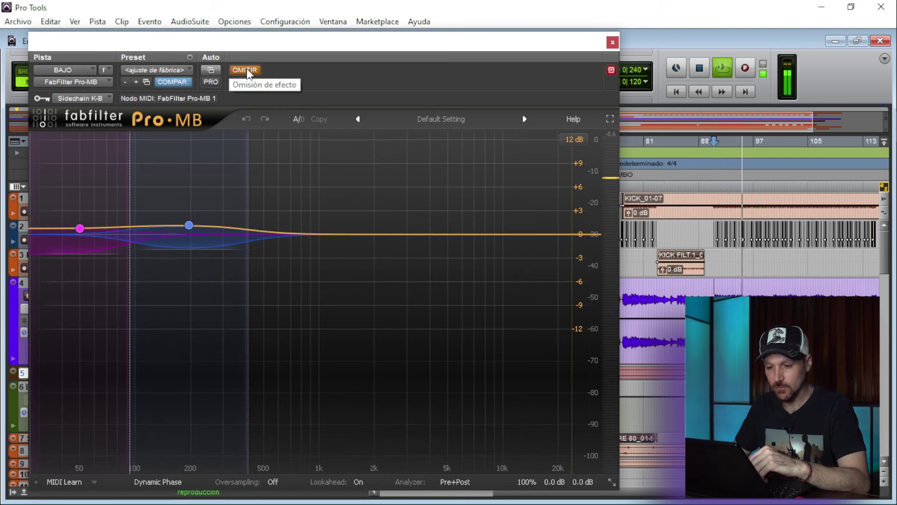
{"action": "left_click", "coordinate": [246, 71]}
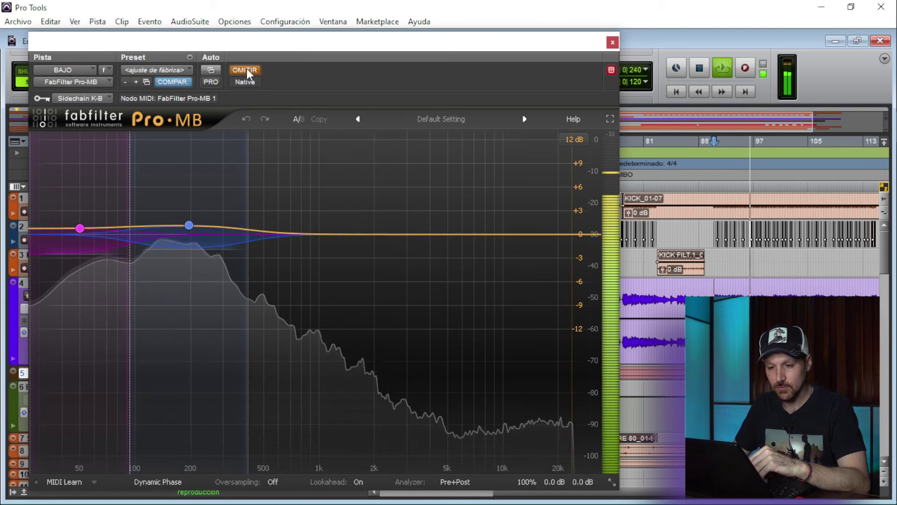
{"action": "left_click", "coordinate": [246, 71]}
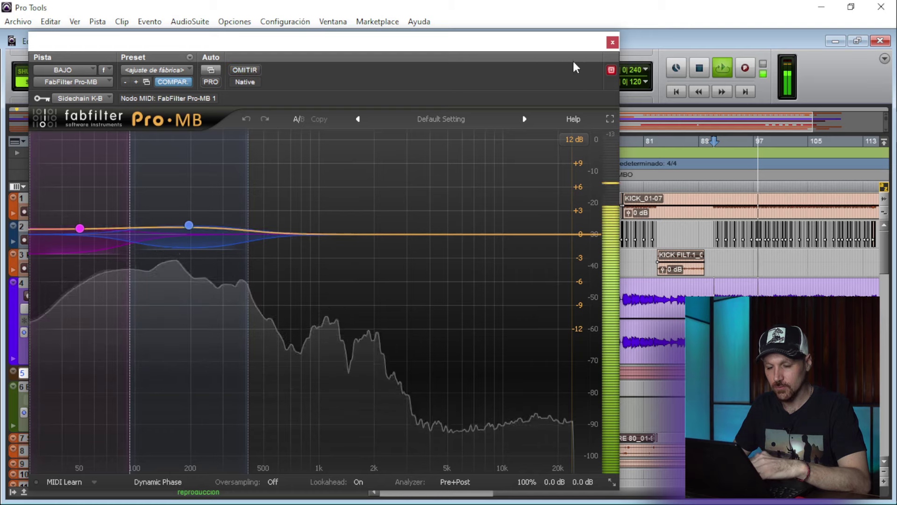
{"action": "left_click", "coordinate": [612, 43]}
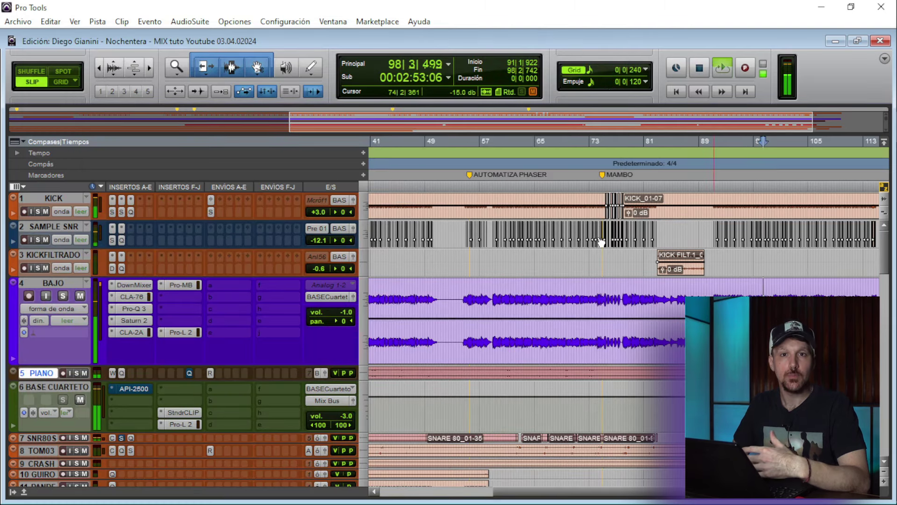
{"action": "key", "text": "space"}
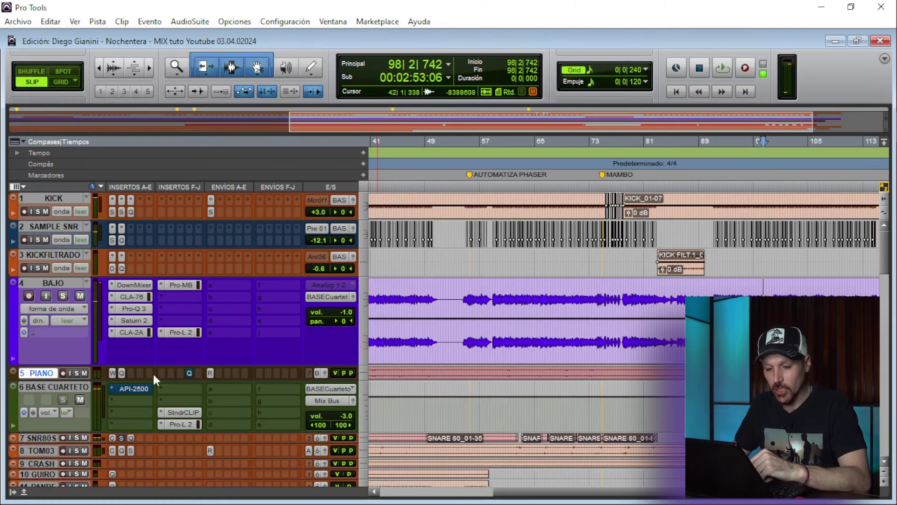
Open Pro-L 2 on the BAJO track and compare mix playback with the limiter bypassed and active, leaving it active and stopping playback
{"action": "left_click", "coordinate": [182, 332]}
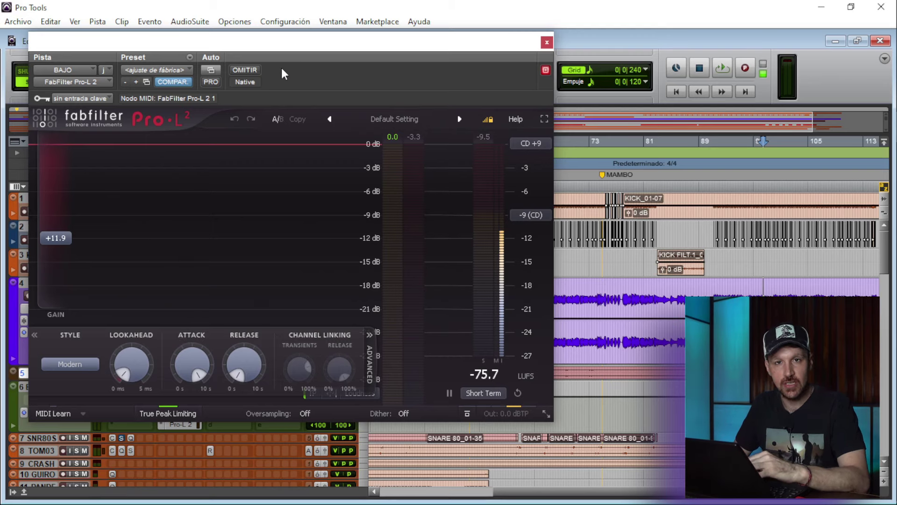
{"action": "key", "text": "space"}
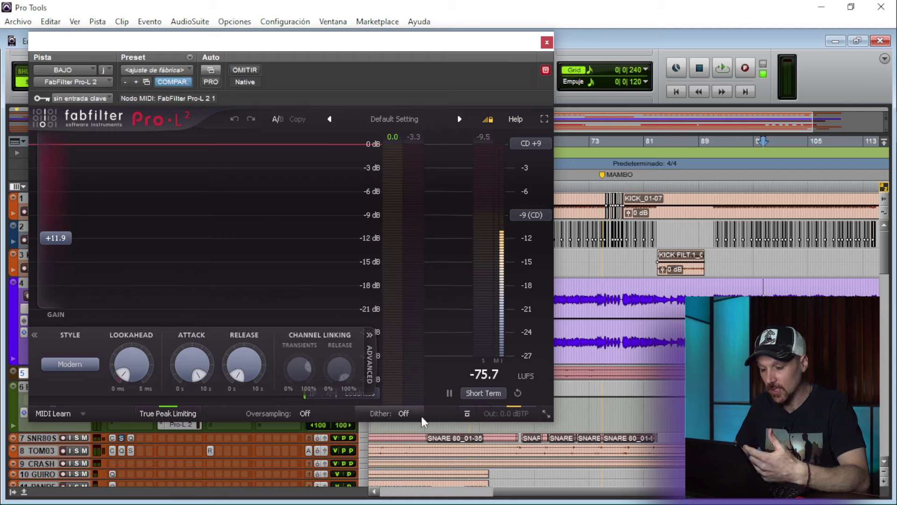
{"action": "left_click", "coordinate": [242, 71]}
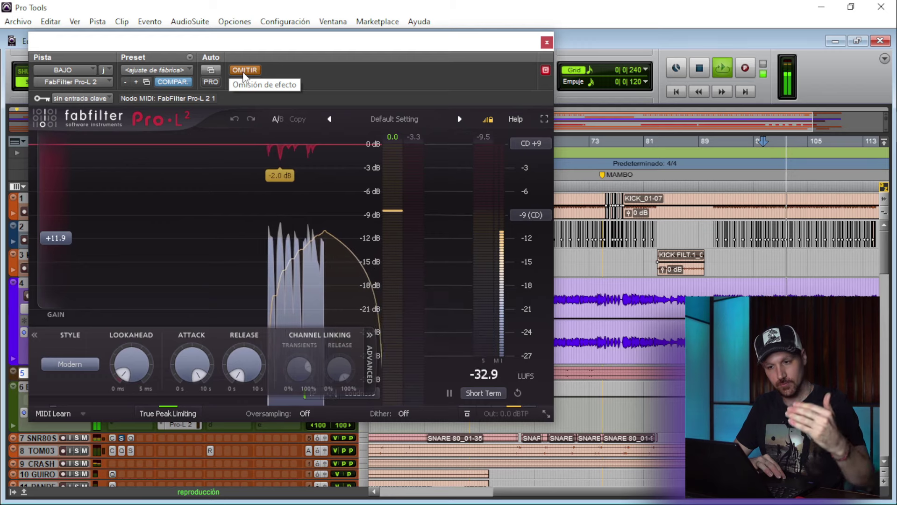
{"action": "left_click", "coordinate": [243, 72]}
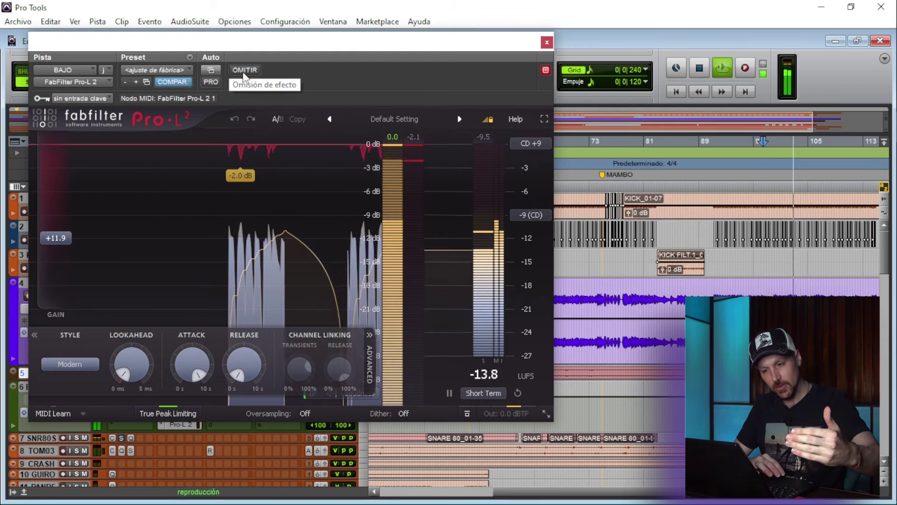
{"action": "left_click", "coordinate": [243, 71]}
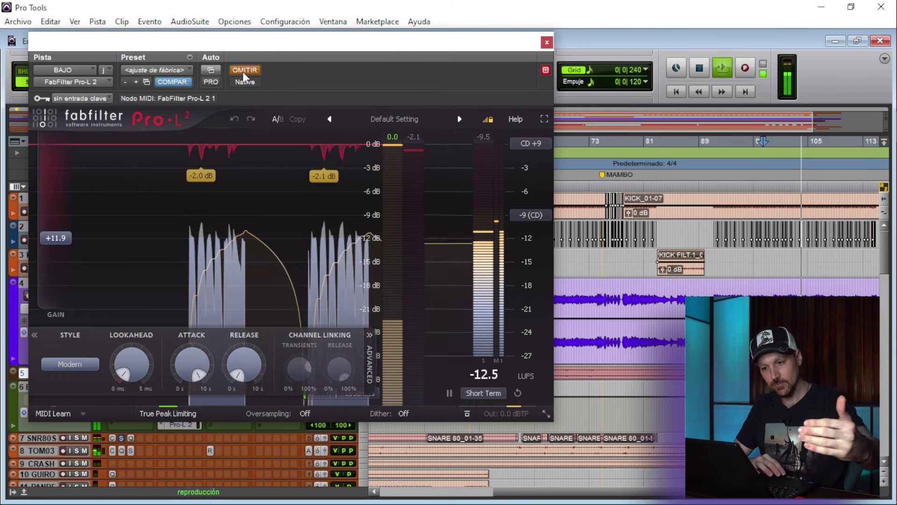
{"action": "left_click", "coordinate": [244, 72]}
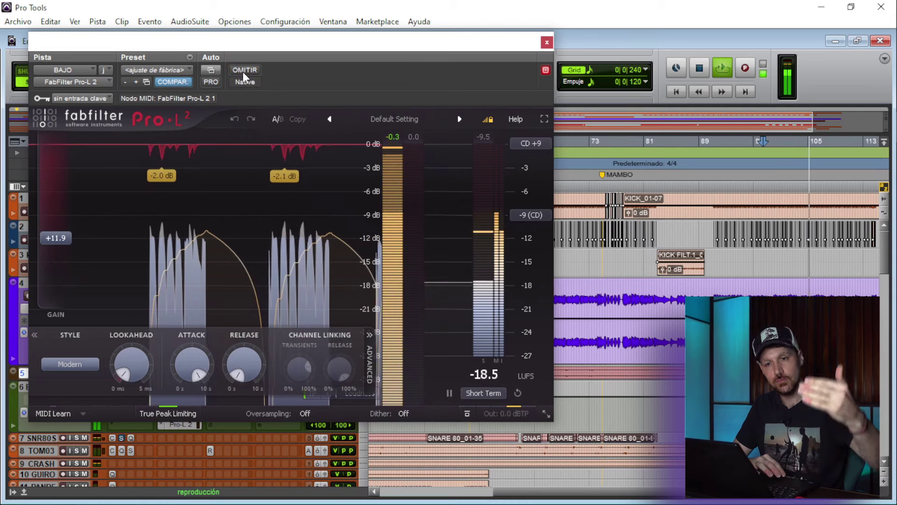
{"action": "left_click", "coordinate": [547, 43]}
{"action": "key", "text": "space"}
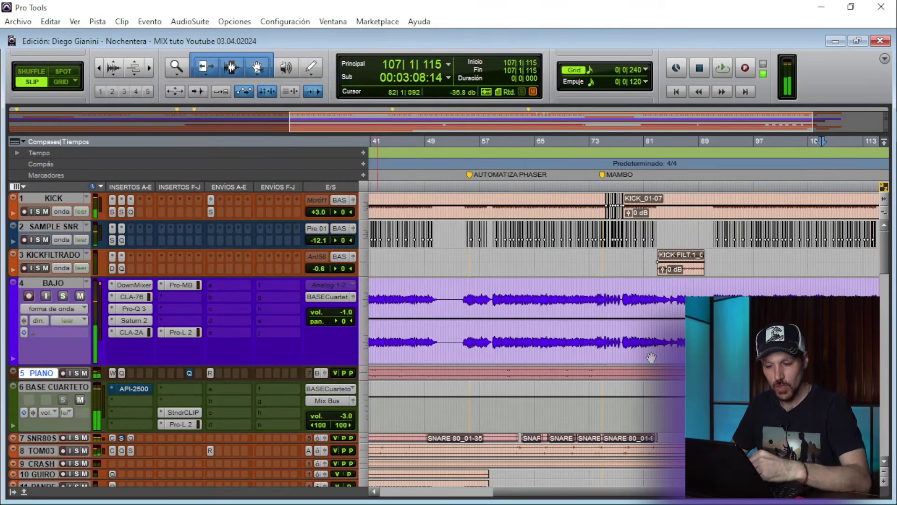